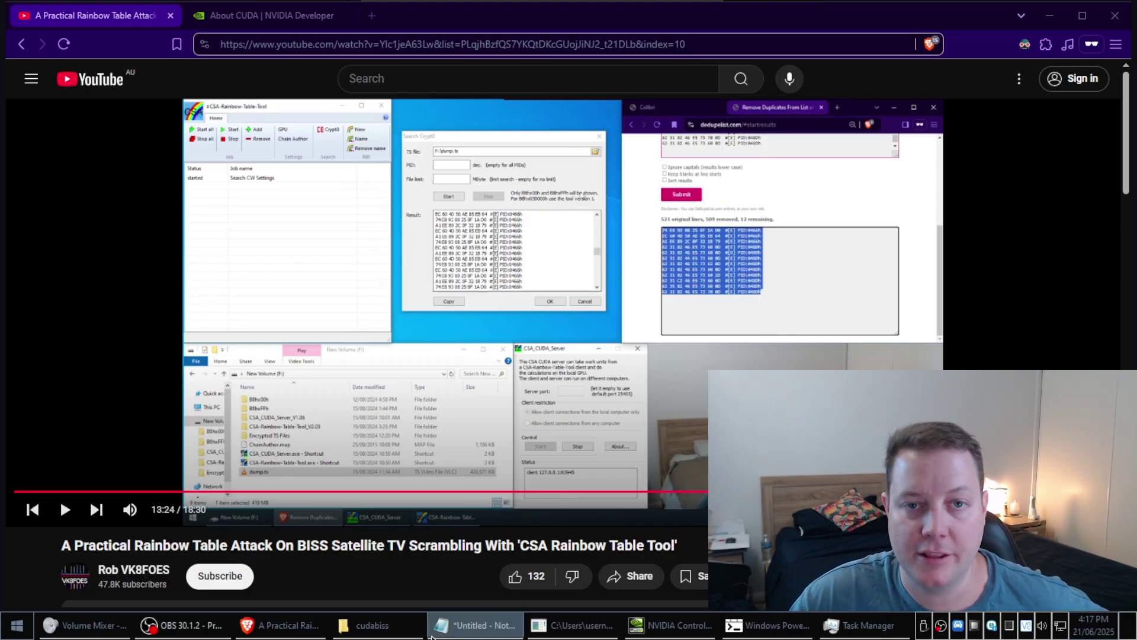
- Switch from the rainbow table attack video to the NVIDIA Developer page about CUDA
mouse_move(437, 630)
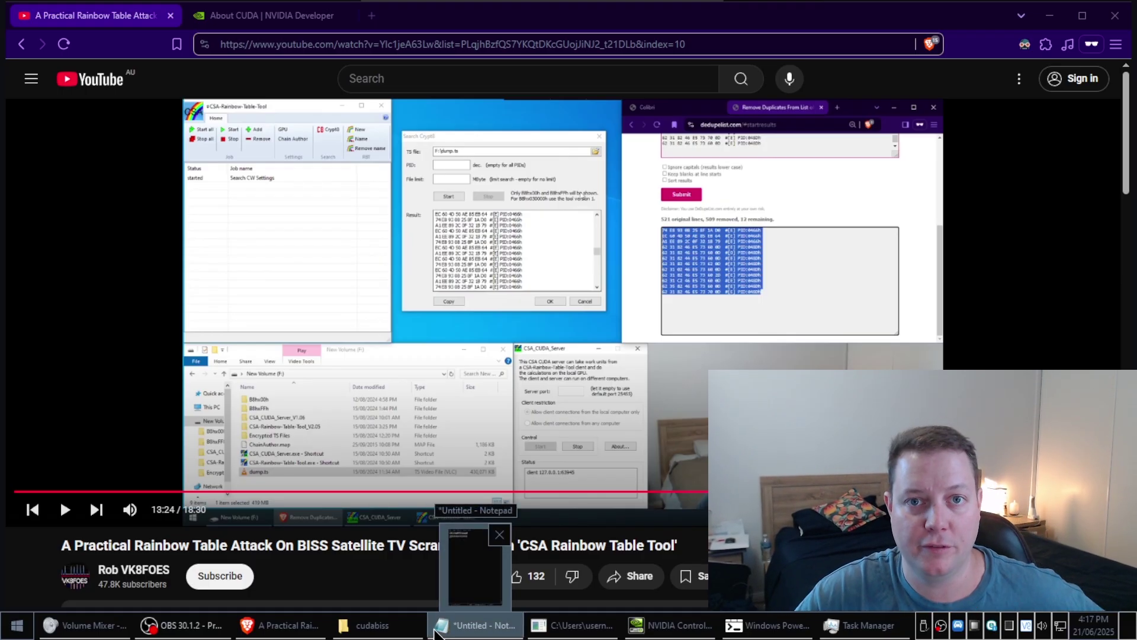
scroll(633, 576, down, 5)
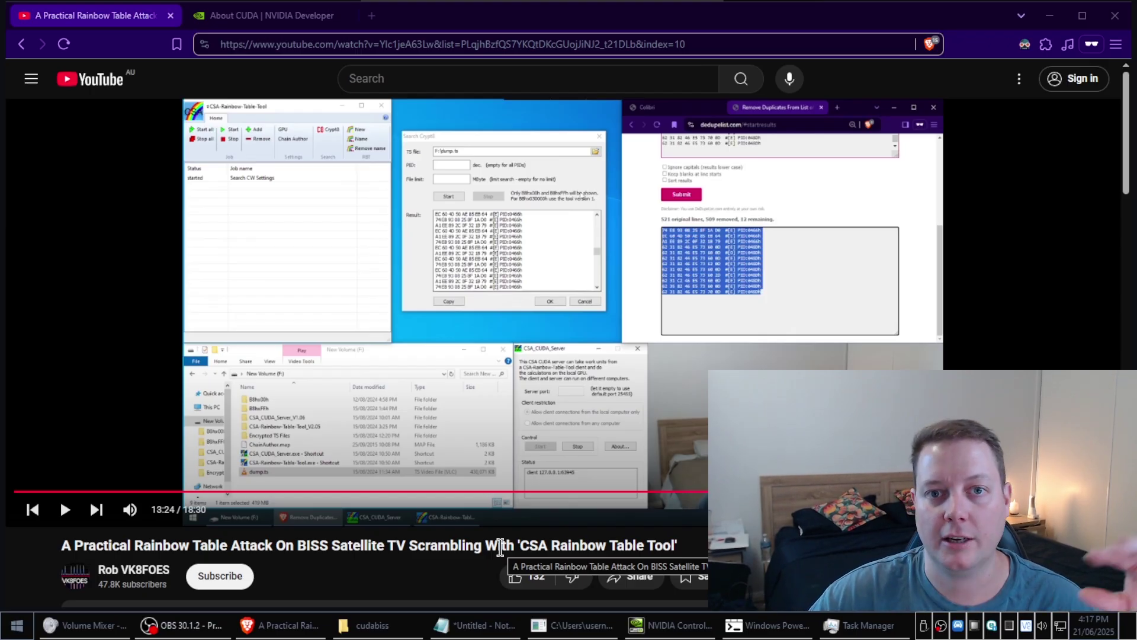
mouse_move(675, 636)
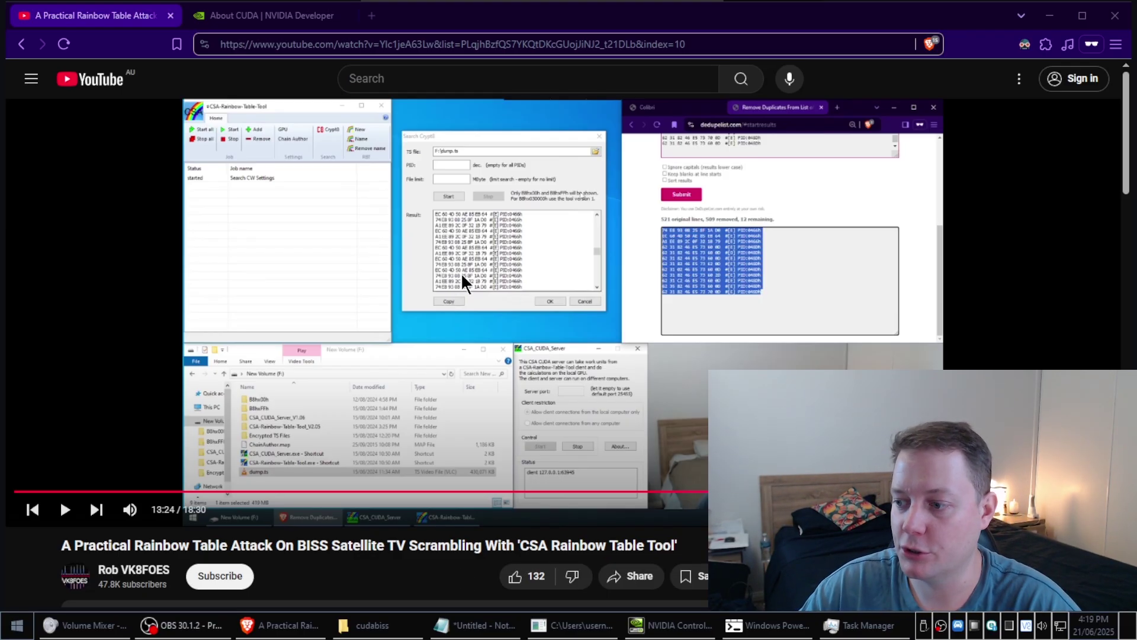
click(289, 18)
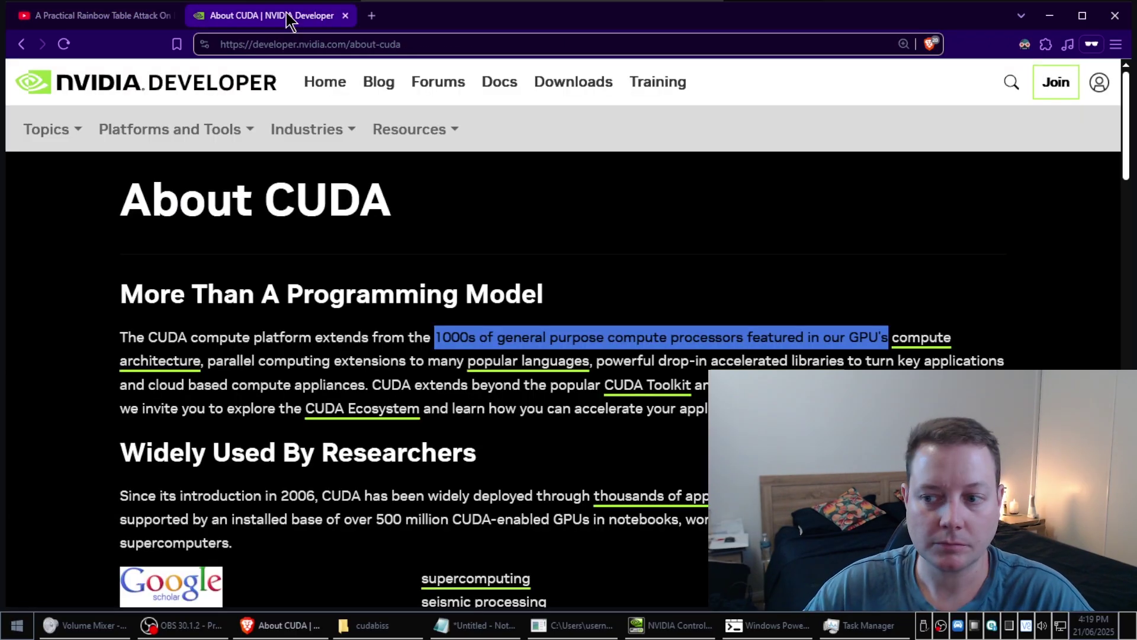
- Minimize the browser and close Task Manager to uncover the cudabiss folder
click(1049, 16)
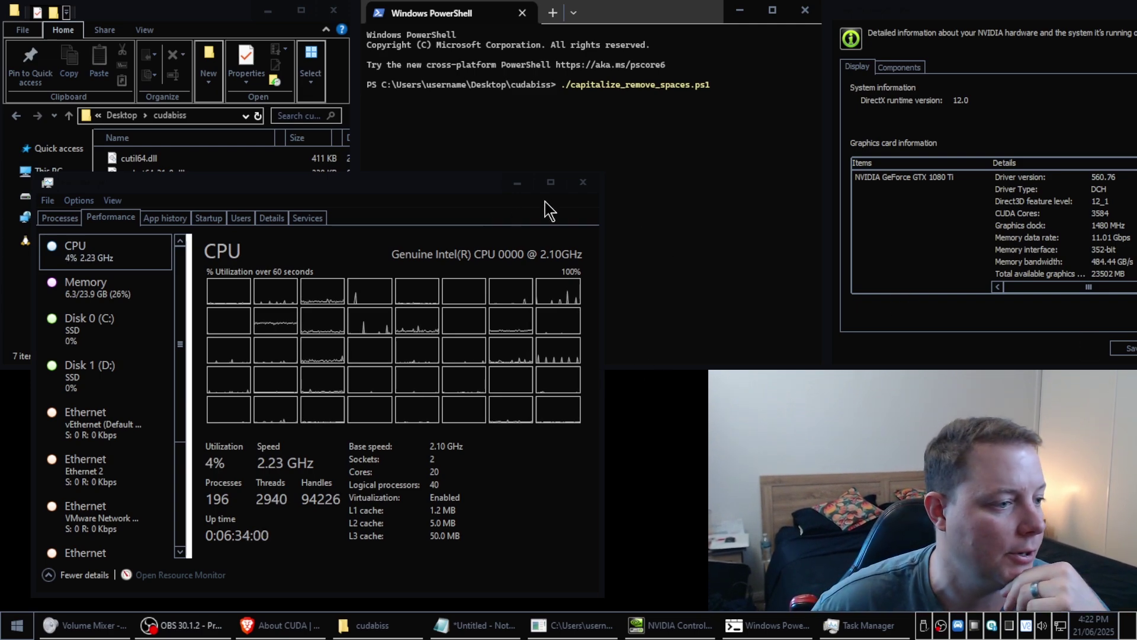
click(583, 184)
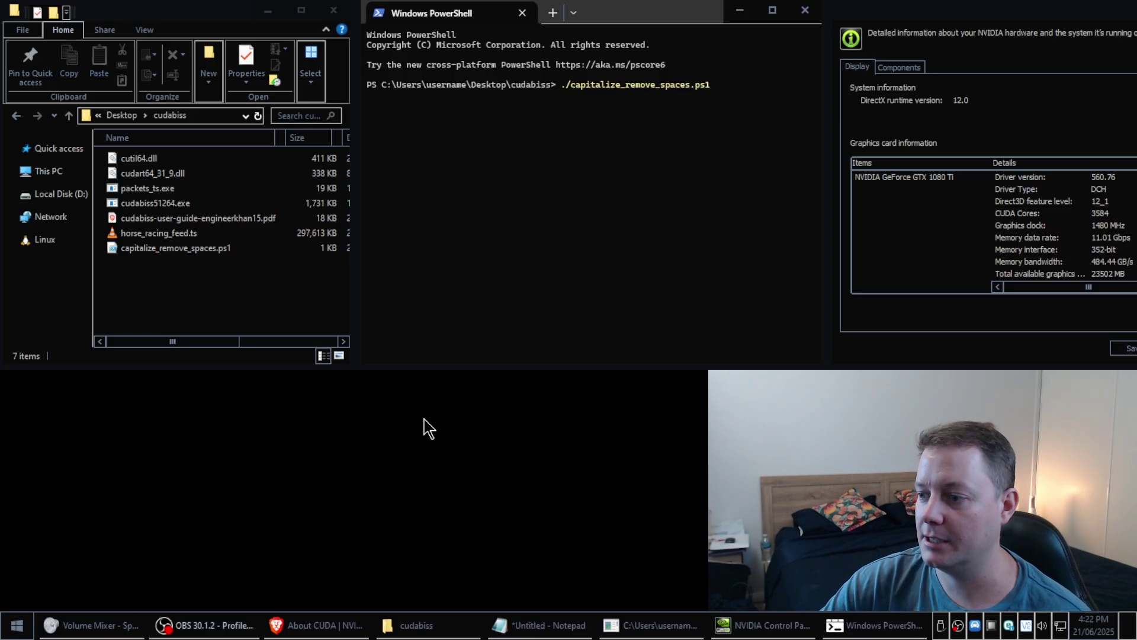
mouse_move(465, 636)
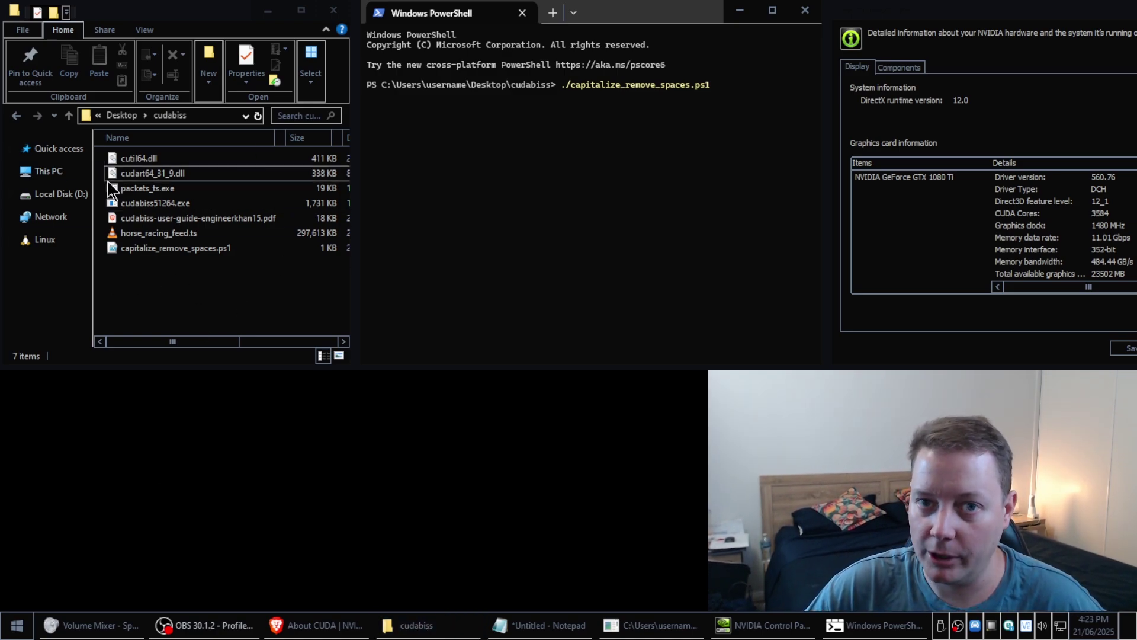
- Play horse_racing_feed.ts from the cudabiss folder in VLC media player
click(175, 232)
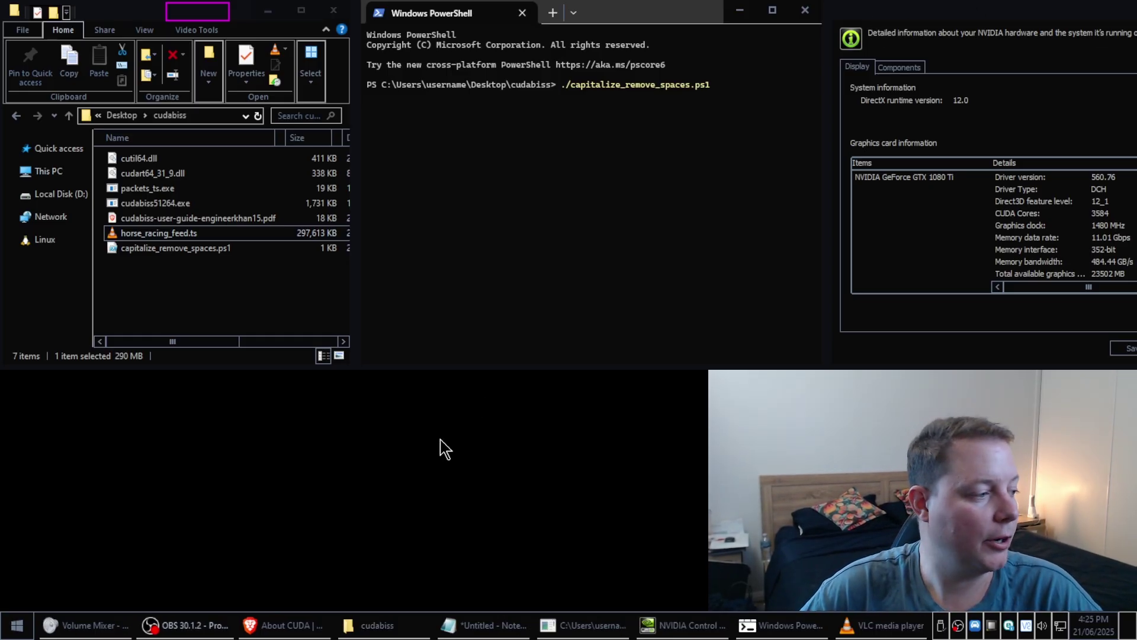
click(204, 283)
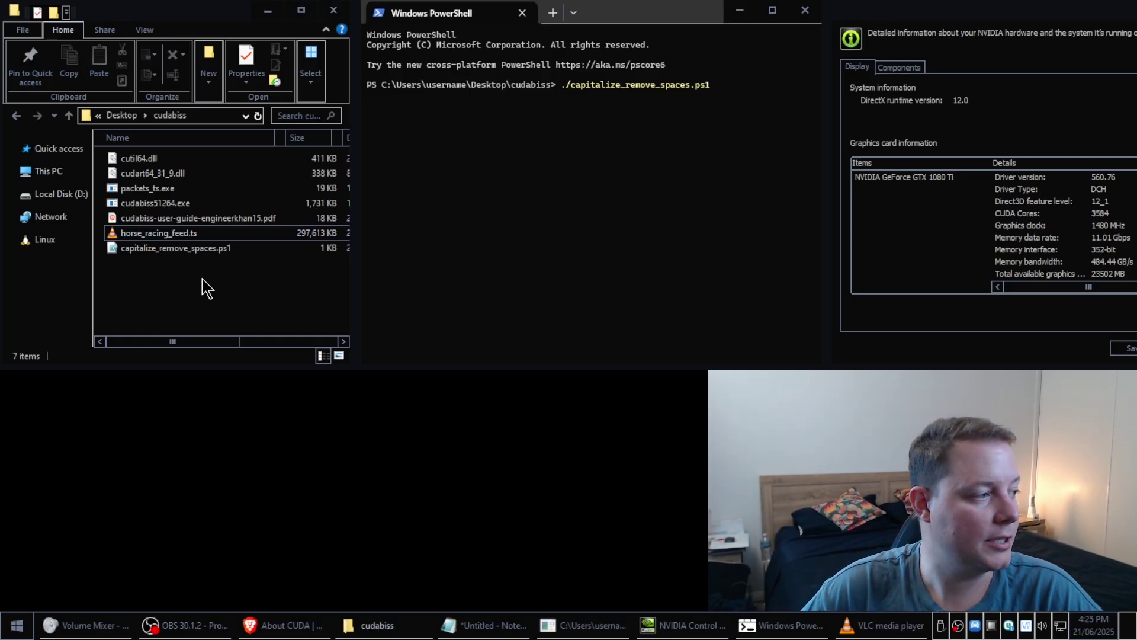
click(201, 233)
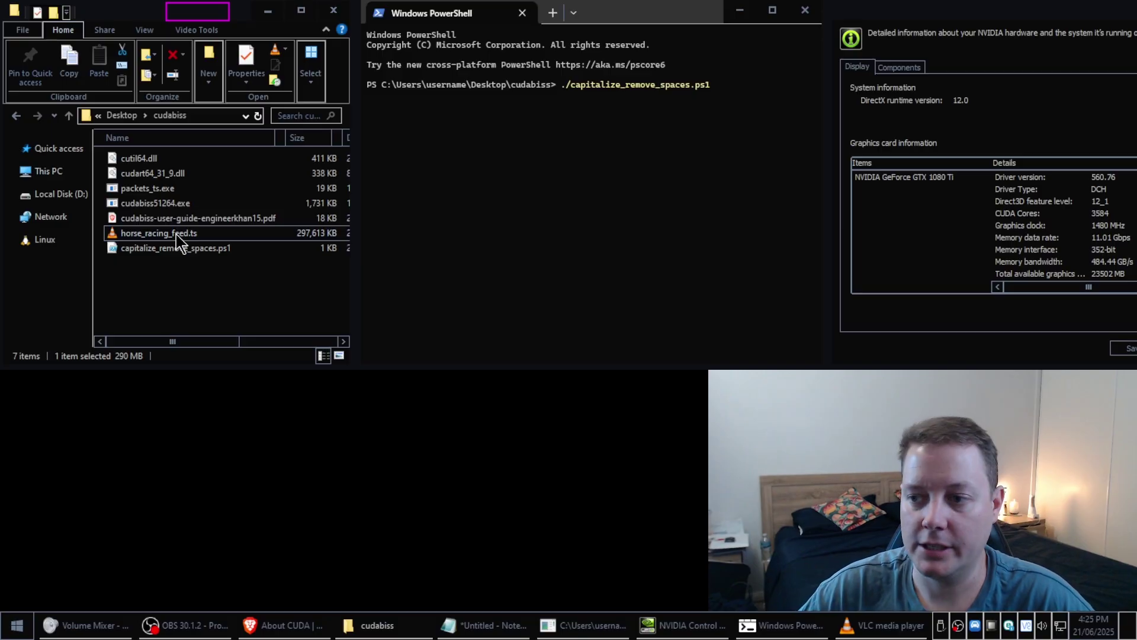
click(883, 628)
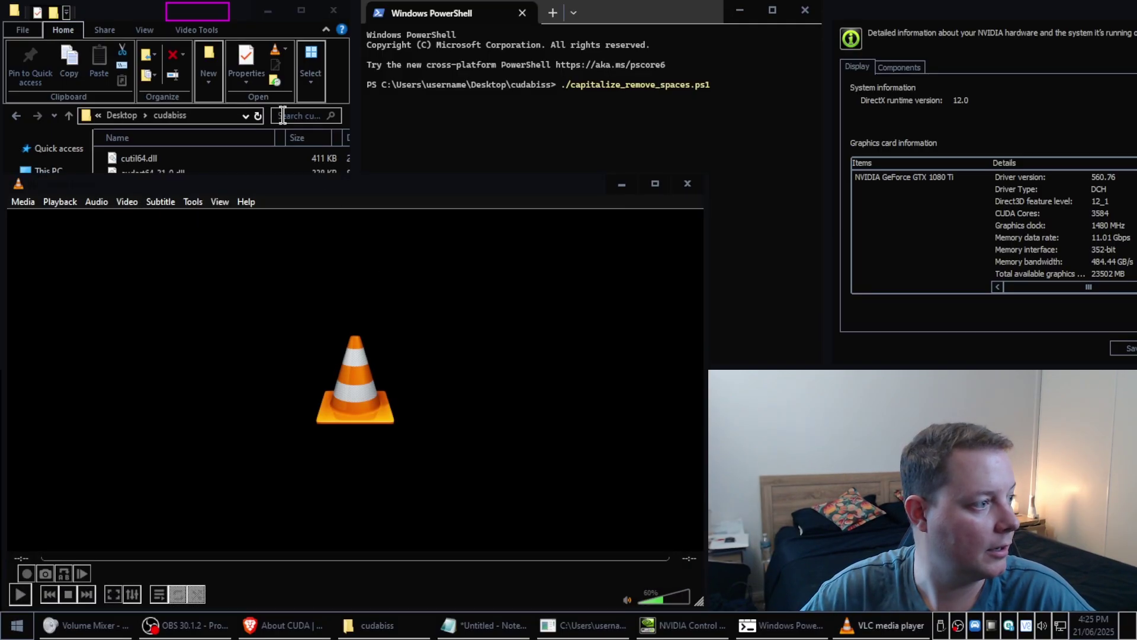
click(241, 31)
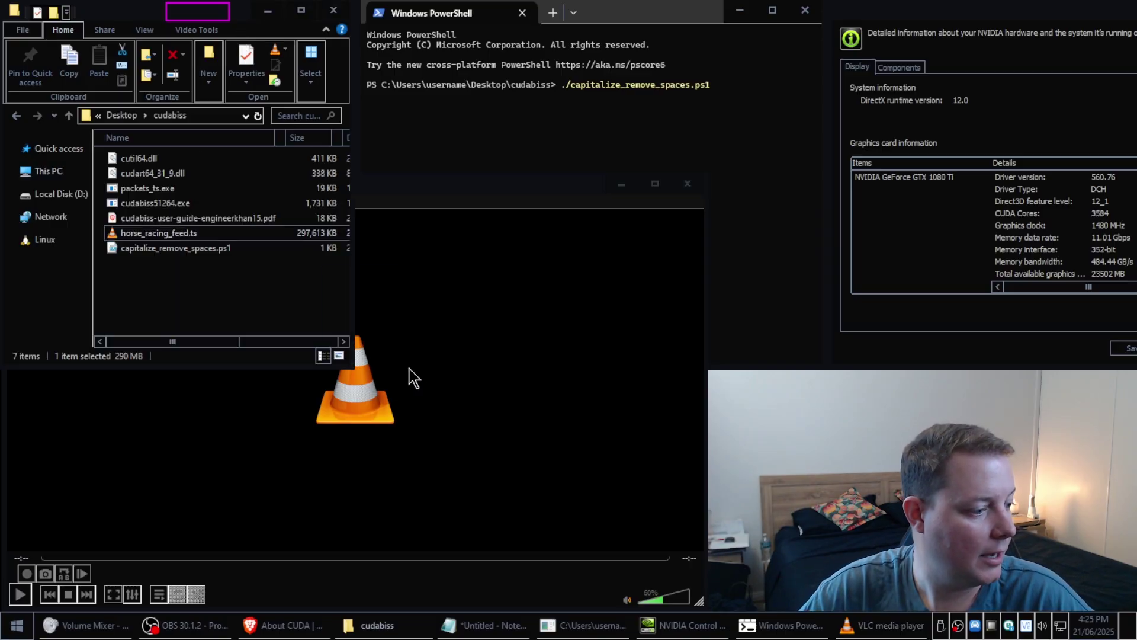
click(468, 392)
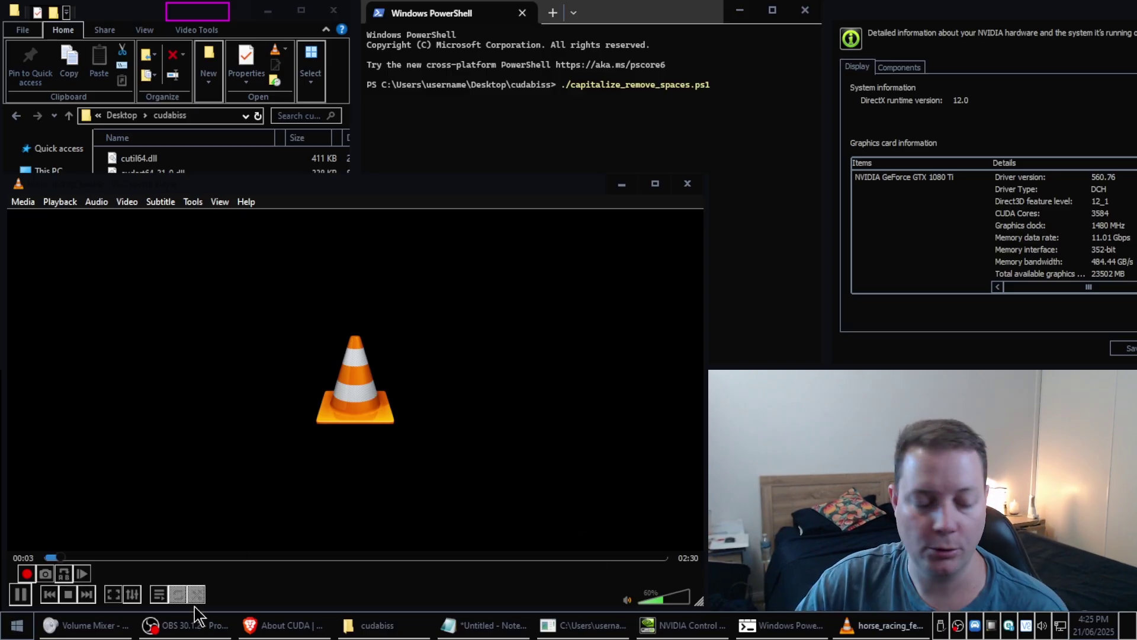
- Raise the playback volume to 100%, then stop the feed and minimize the player
click(681, 595)
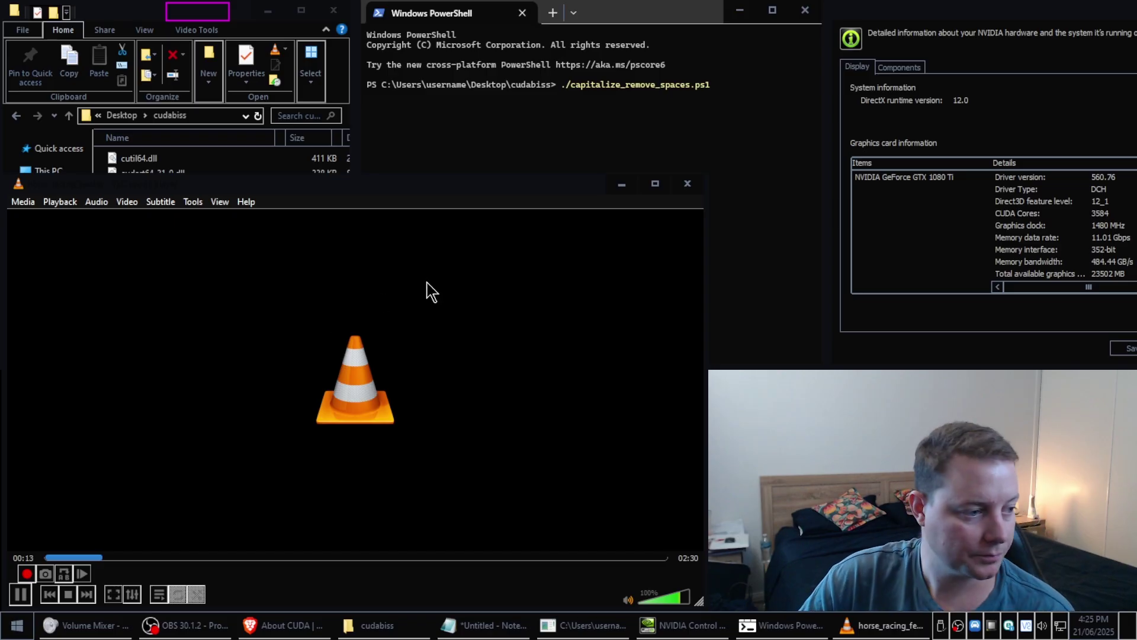
click(63, 596)
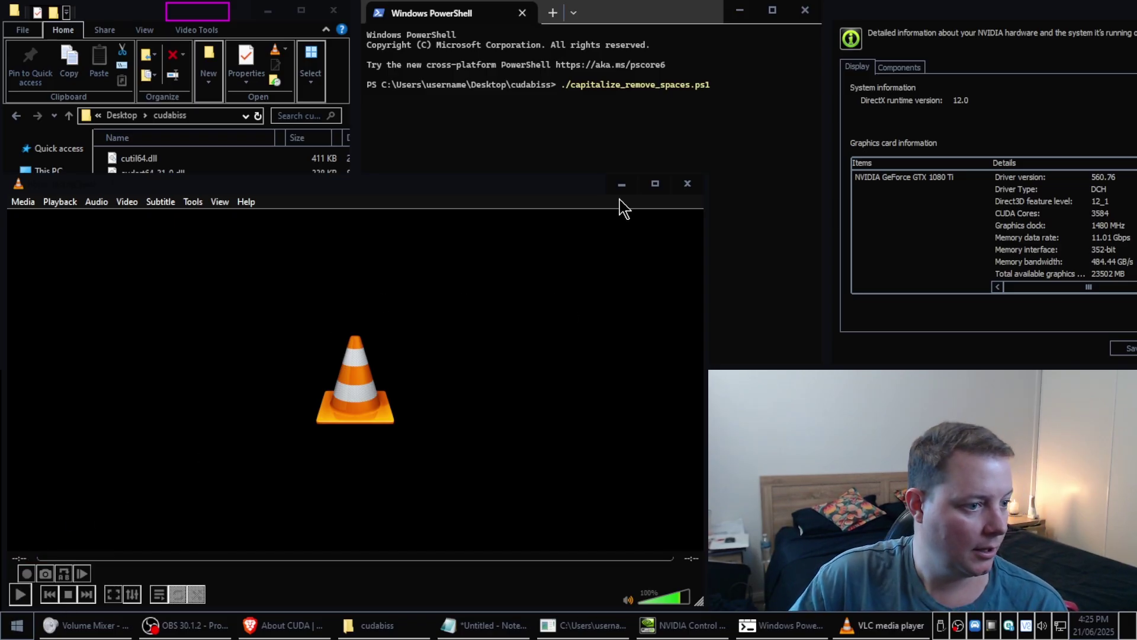
click(621, 185)
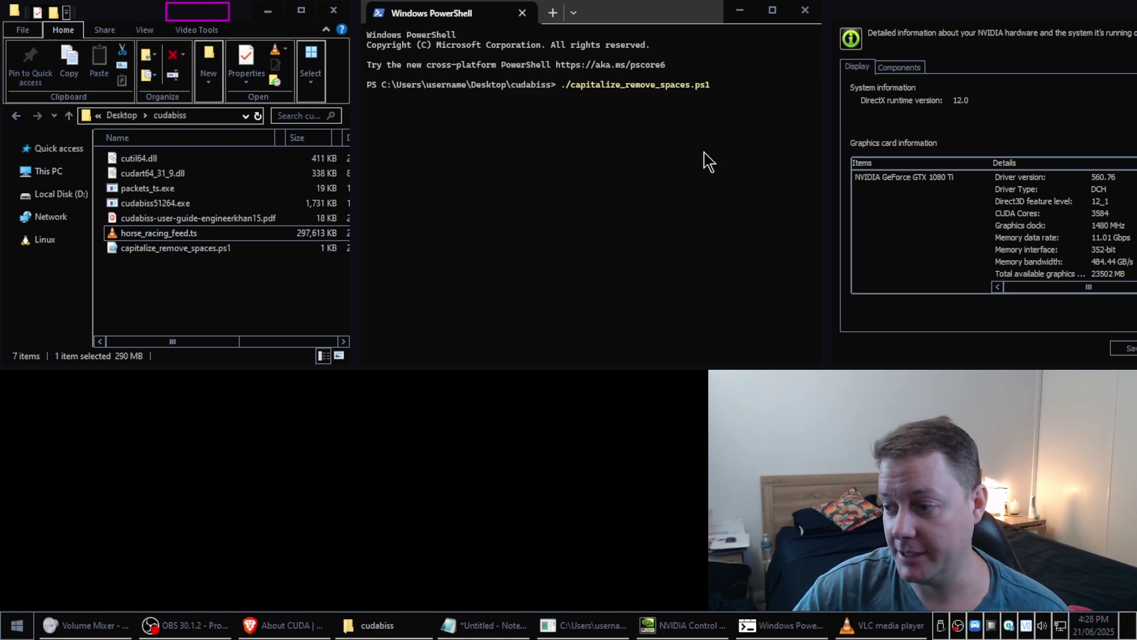
- Launch packets_ts.exe from the cudabiss folder and place its console window below the folder window
click(211, 314)
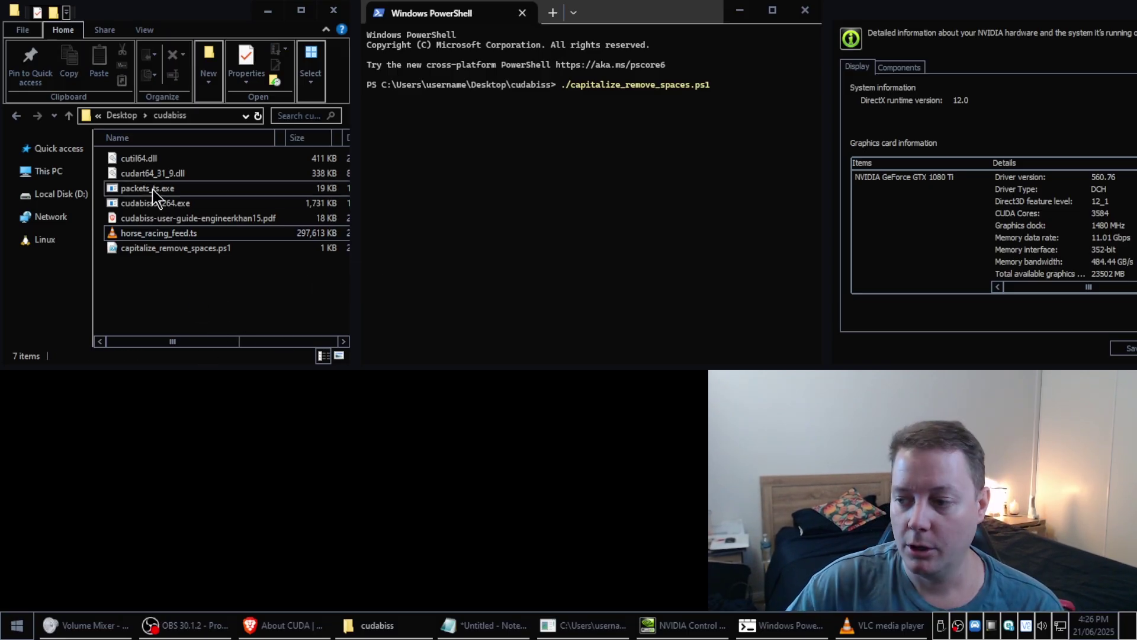
click(153, 248)
click(172, 234)
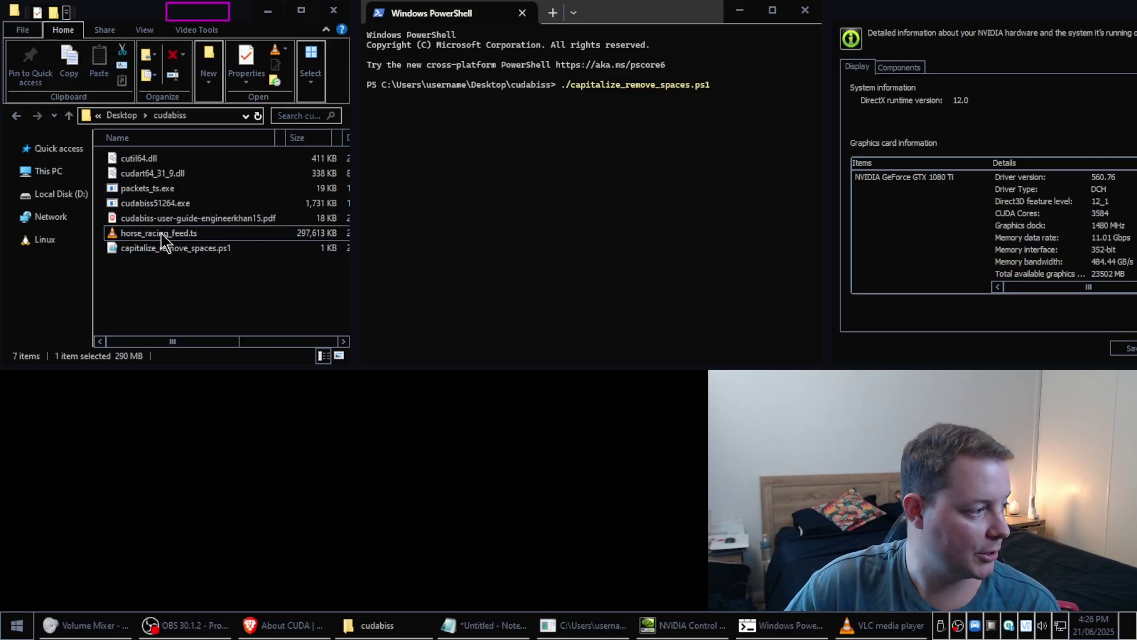
click(166, 188)
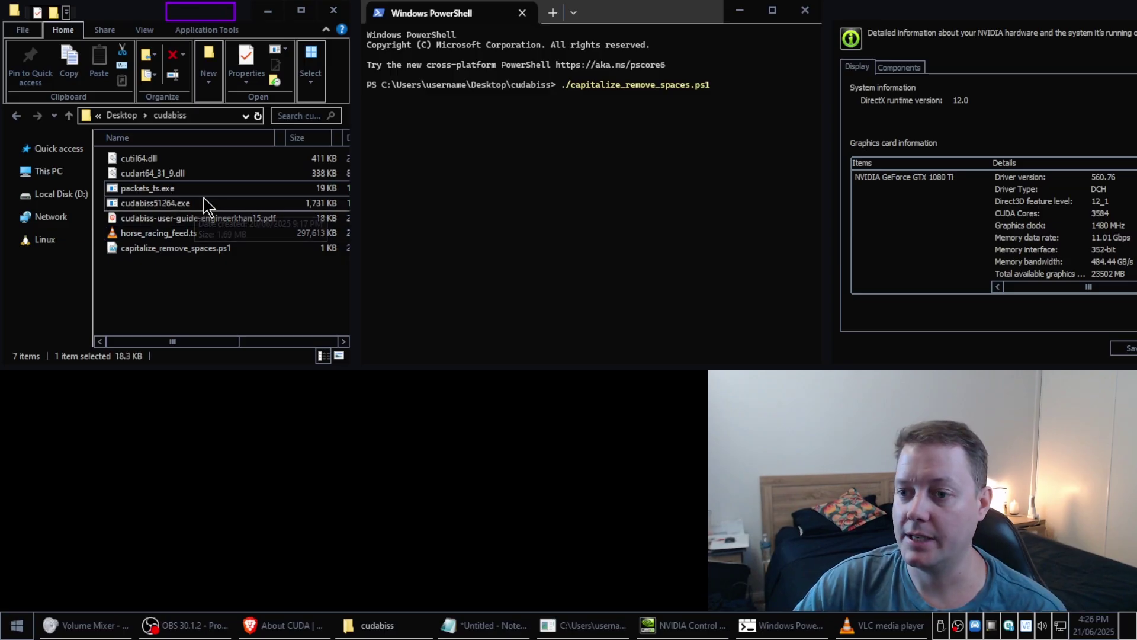
double_click(162, 190)
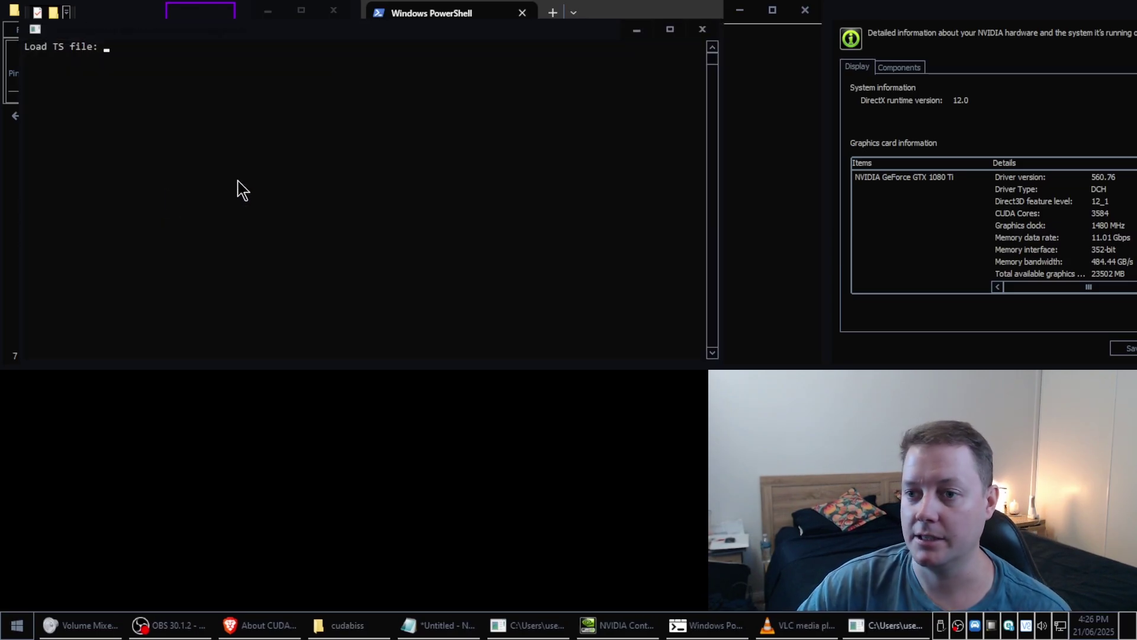
drag(161, 28, 138, 277)
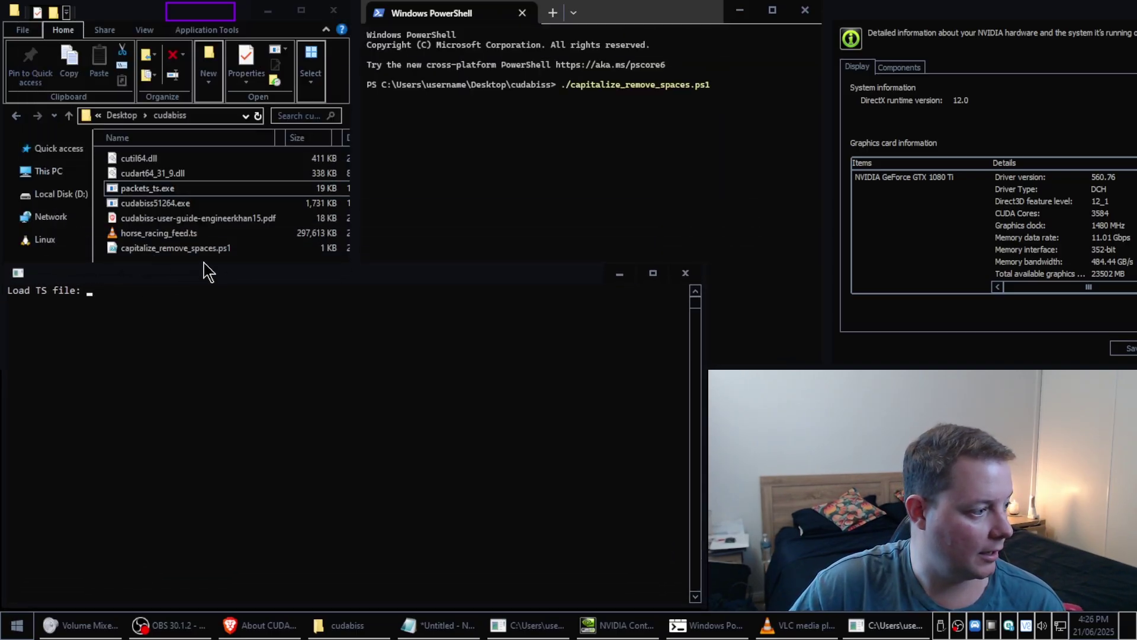
drag(205, 262, 216, 367)
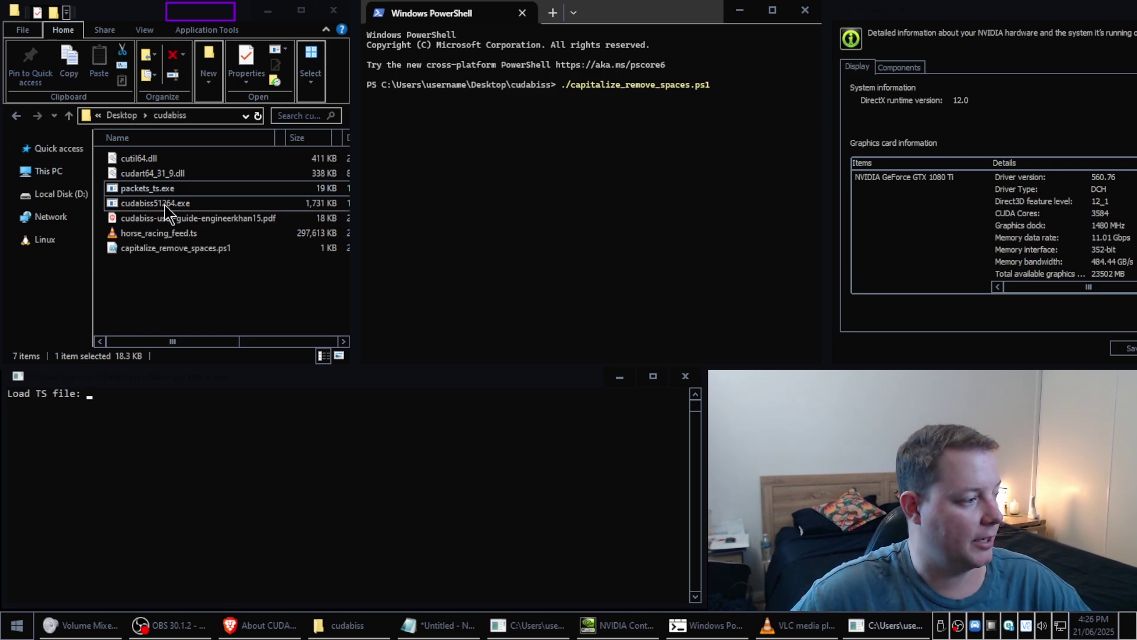
- Copy the file name horse_racing_feed.ts and submit it as the TS file to load in packets_ts
click(171, 233)
click(206, 233)
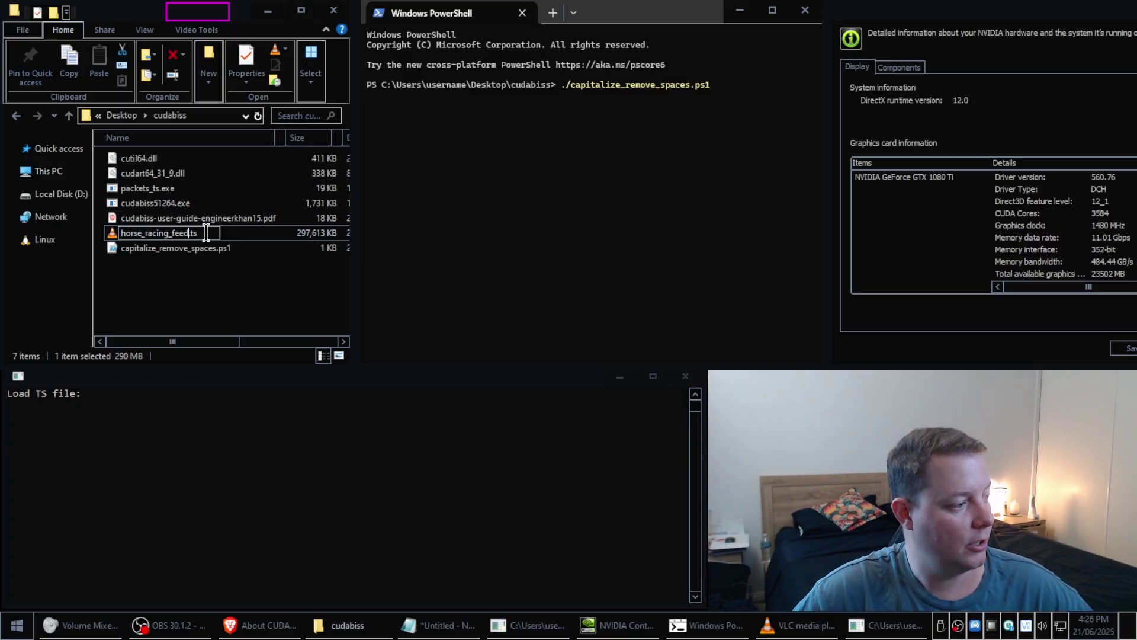
click(123, 233)
right_click(123, 233)
click(158, 278)
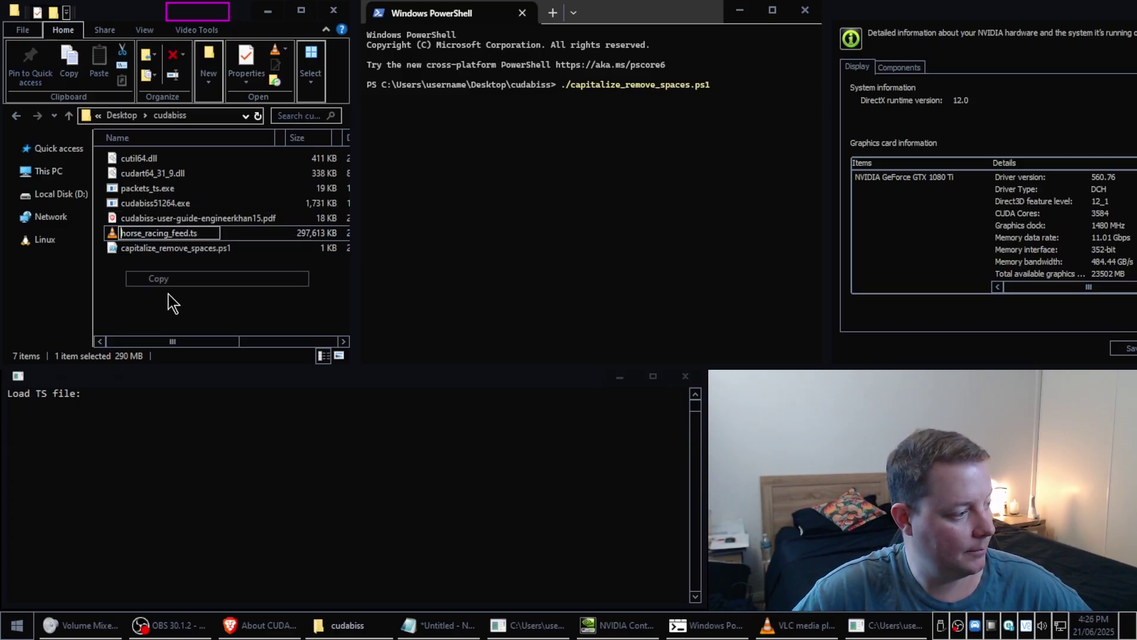
click(115, 399)
right_click(116, 398)
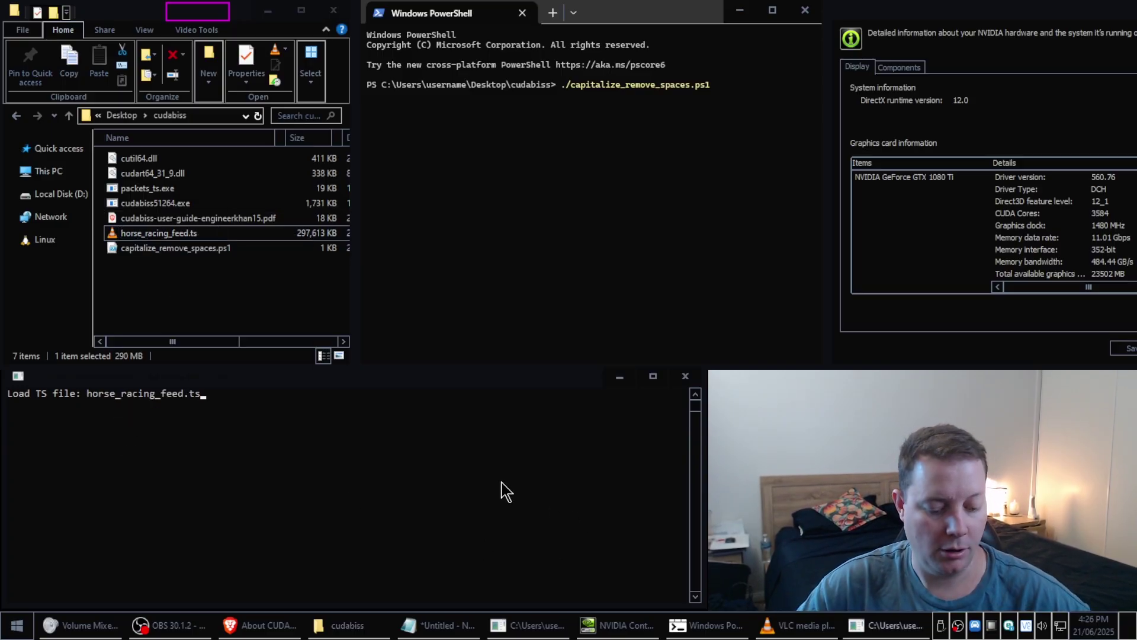
key(Return)
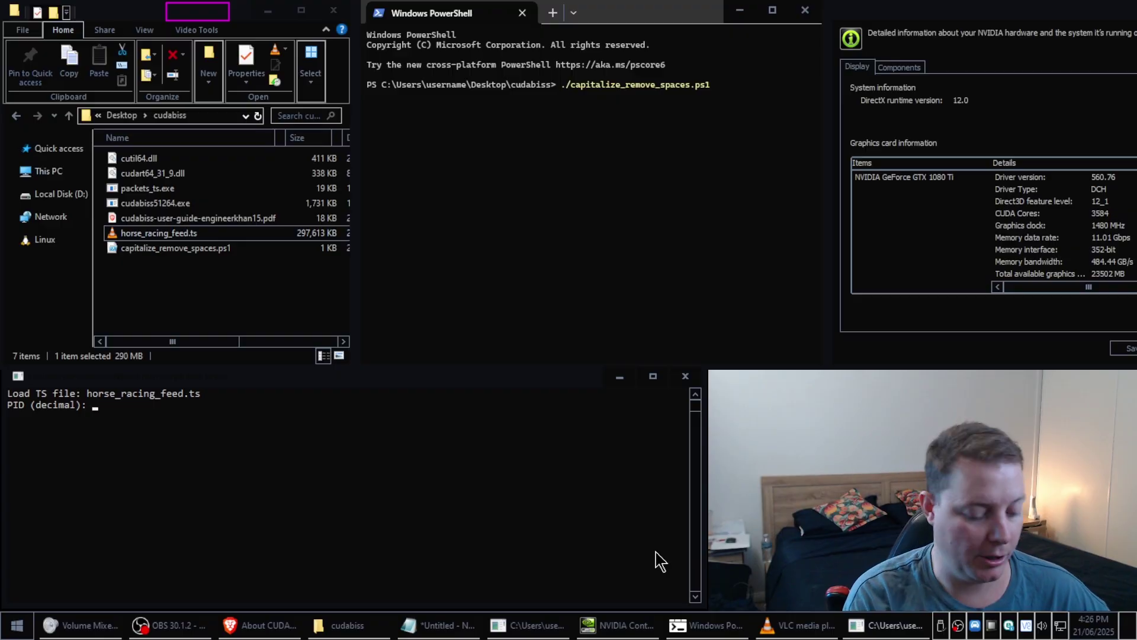
- Submit 512 as the decimal PID to extract the encrypted packets
text(5)
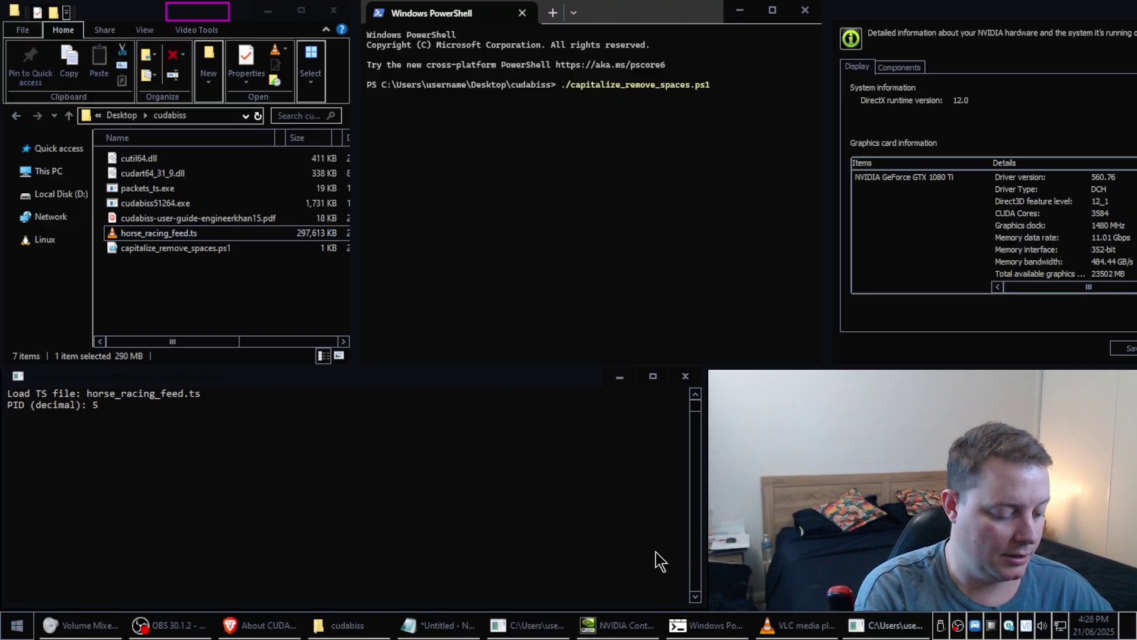
text(12)
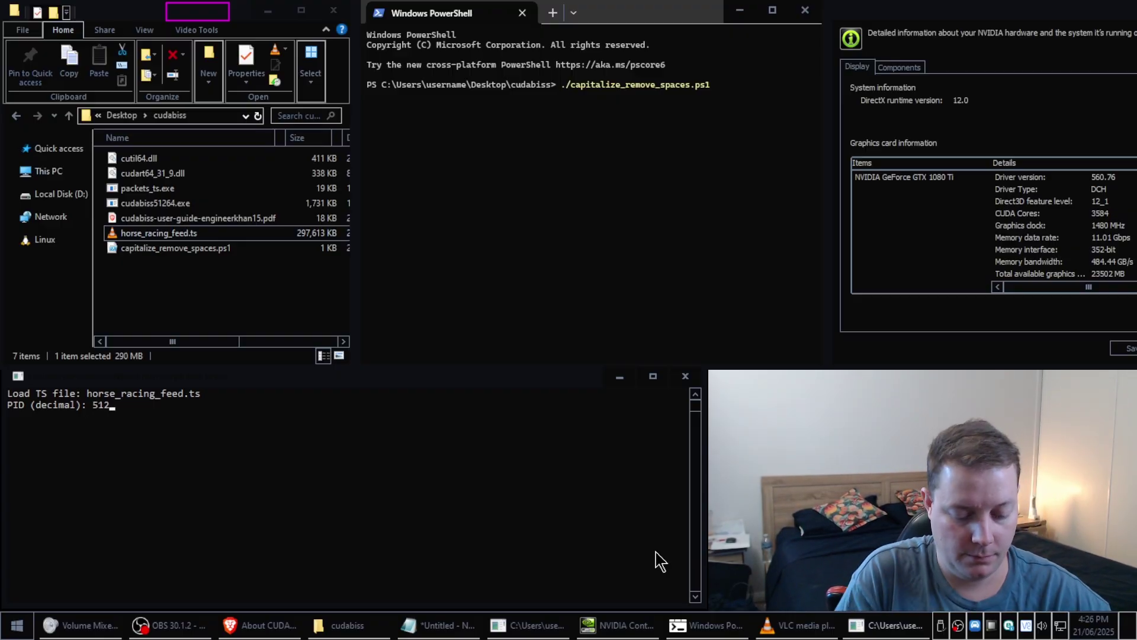
key(Return)
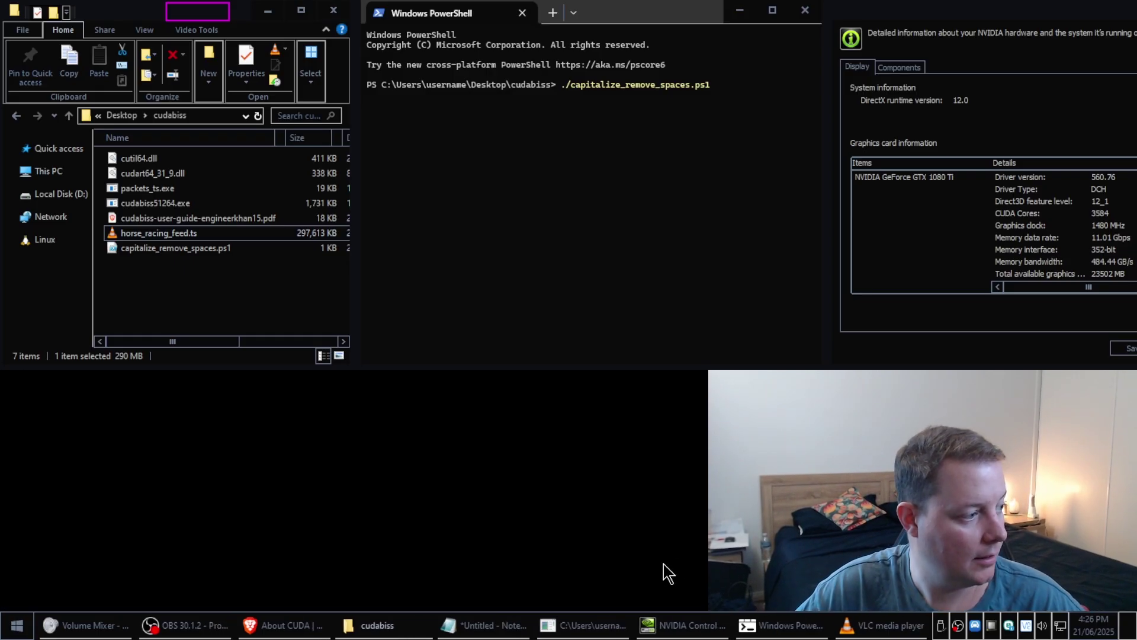
- Open input.txt, place it below the folder window, and examine its first two lines holding the start and end of the key range
click(147, 262)
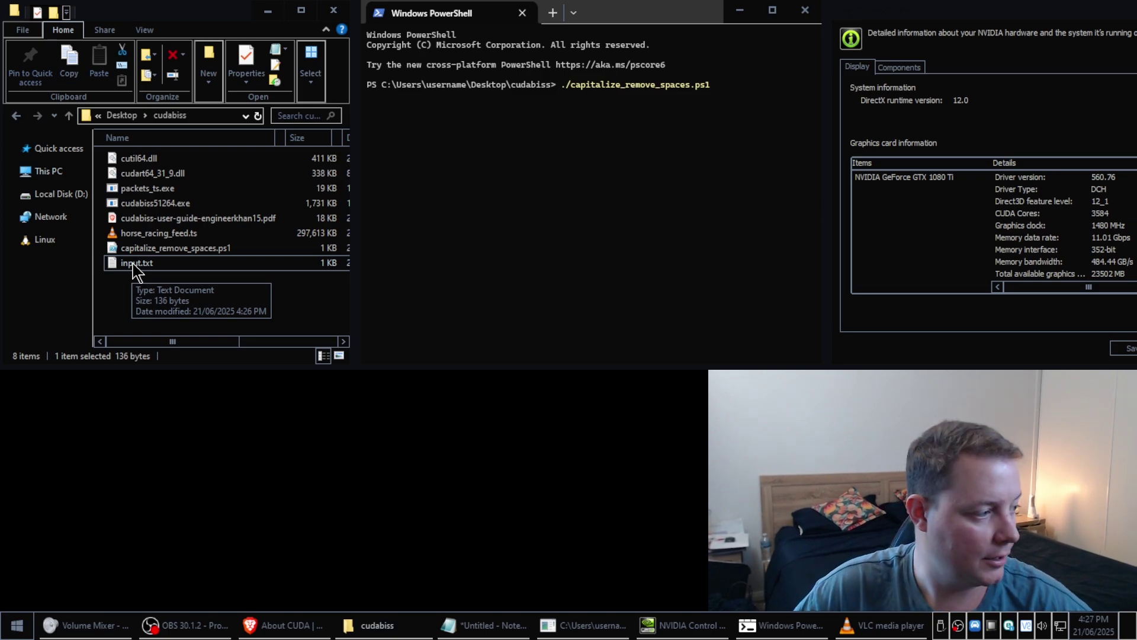
double_click(133, 264)
drag(205, 211, 188, 374)
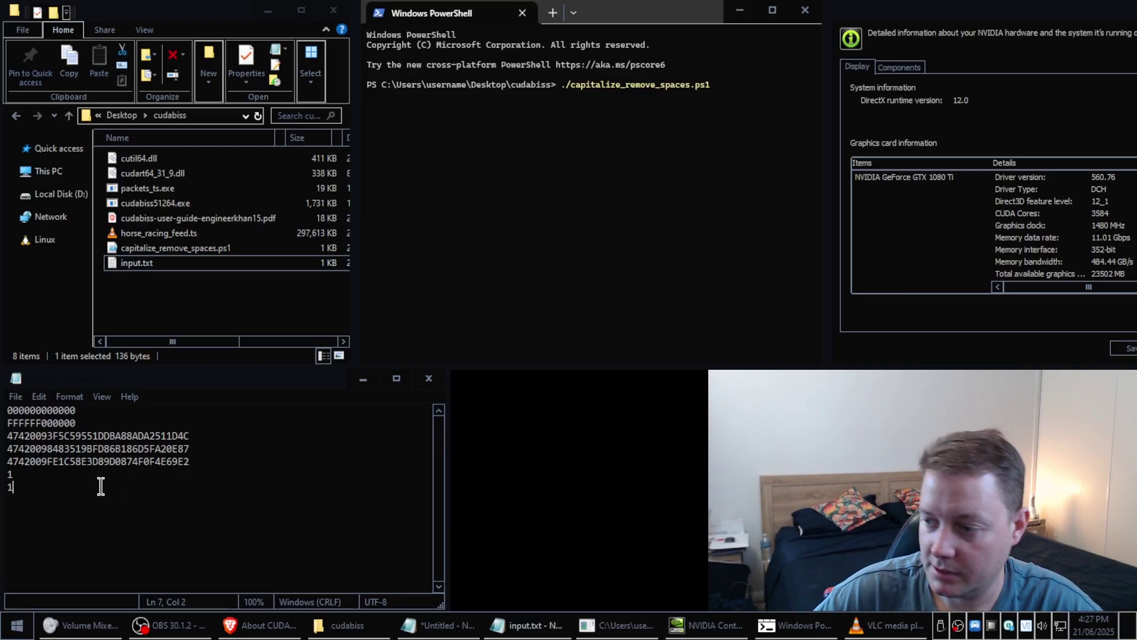
click(61, 487)
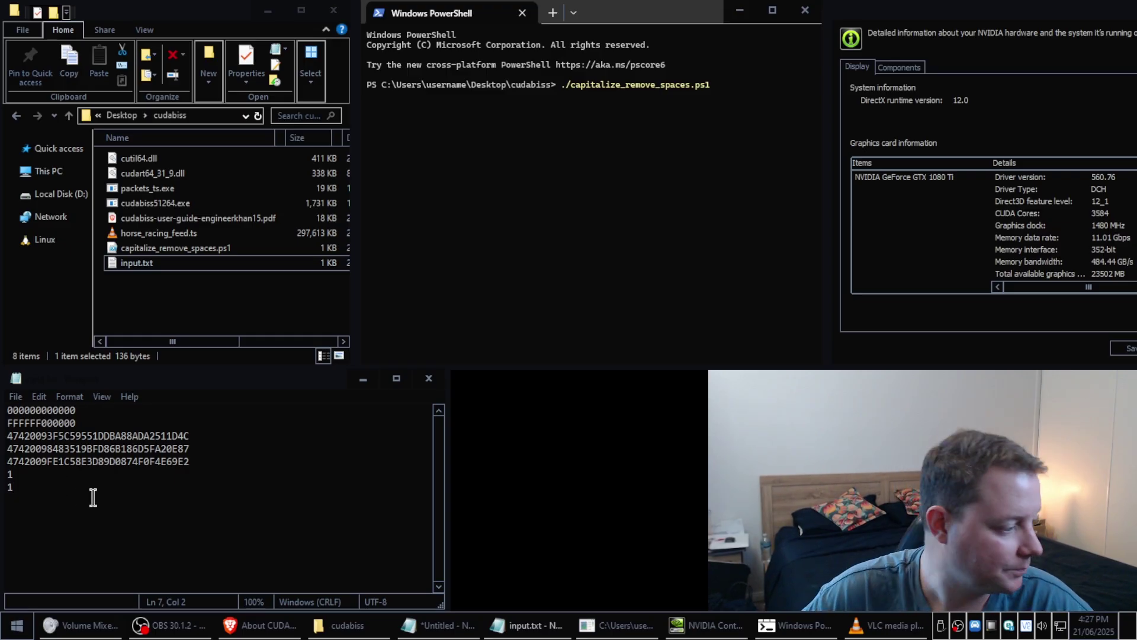
click(8, 412)
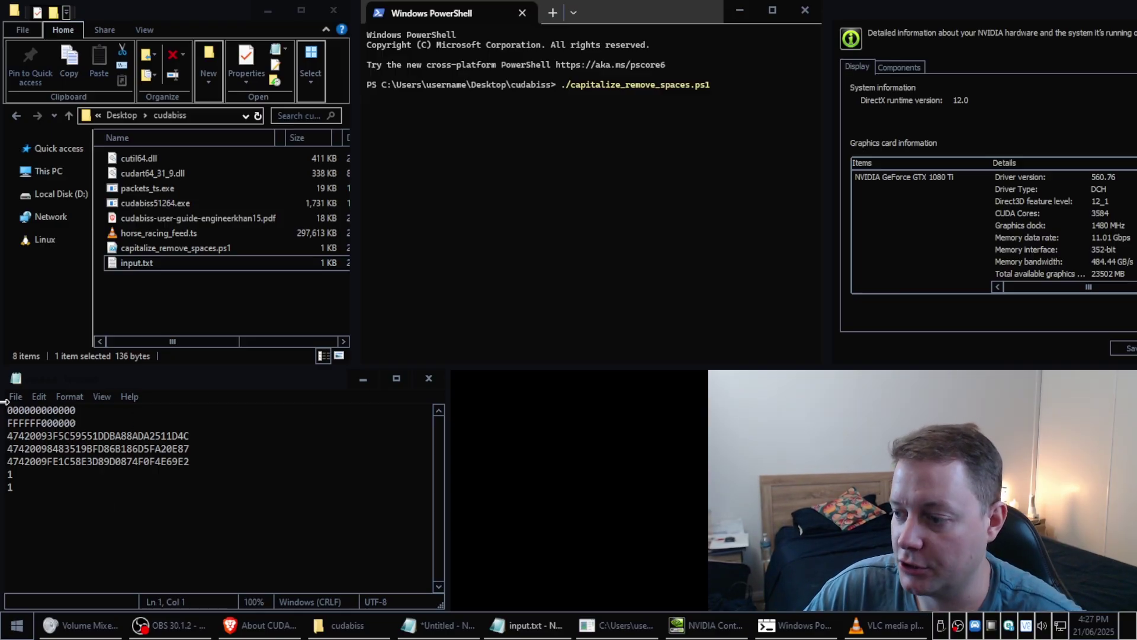
click(83, 424)
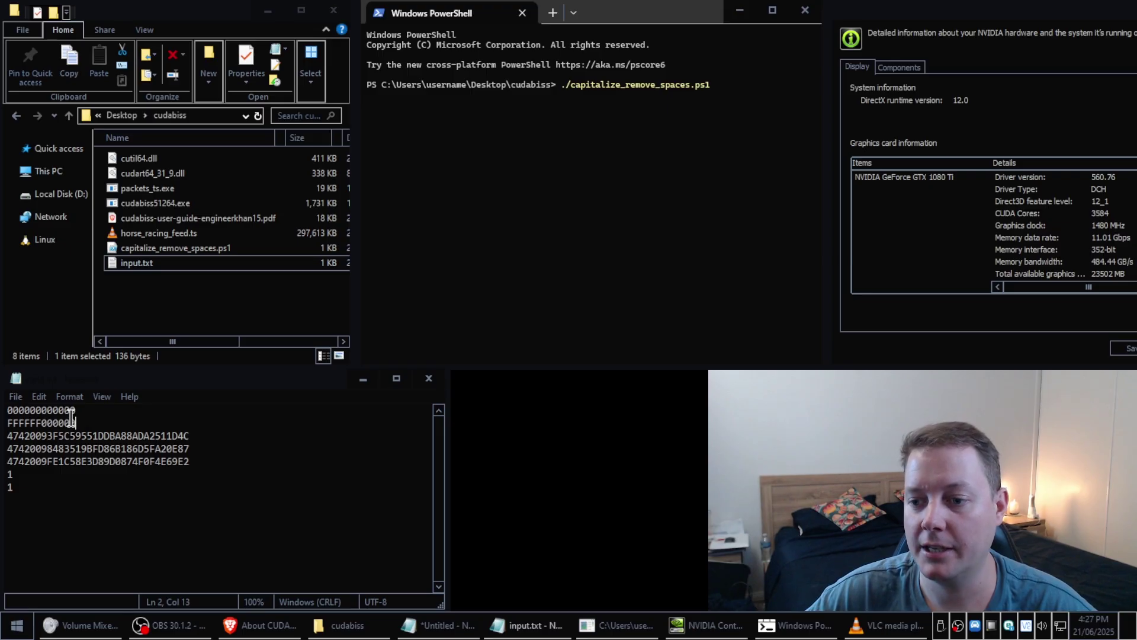
click(7, 410)
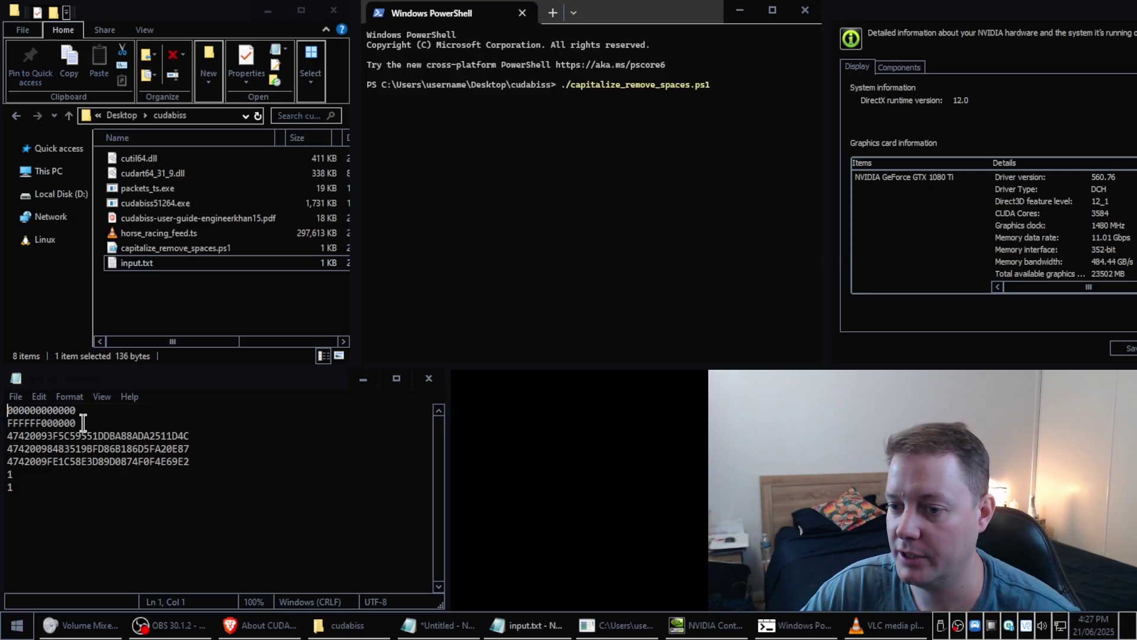
- Examine the 12-digit start key on line 1 and end key on line 2 of input.txt
click(117, 410)
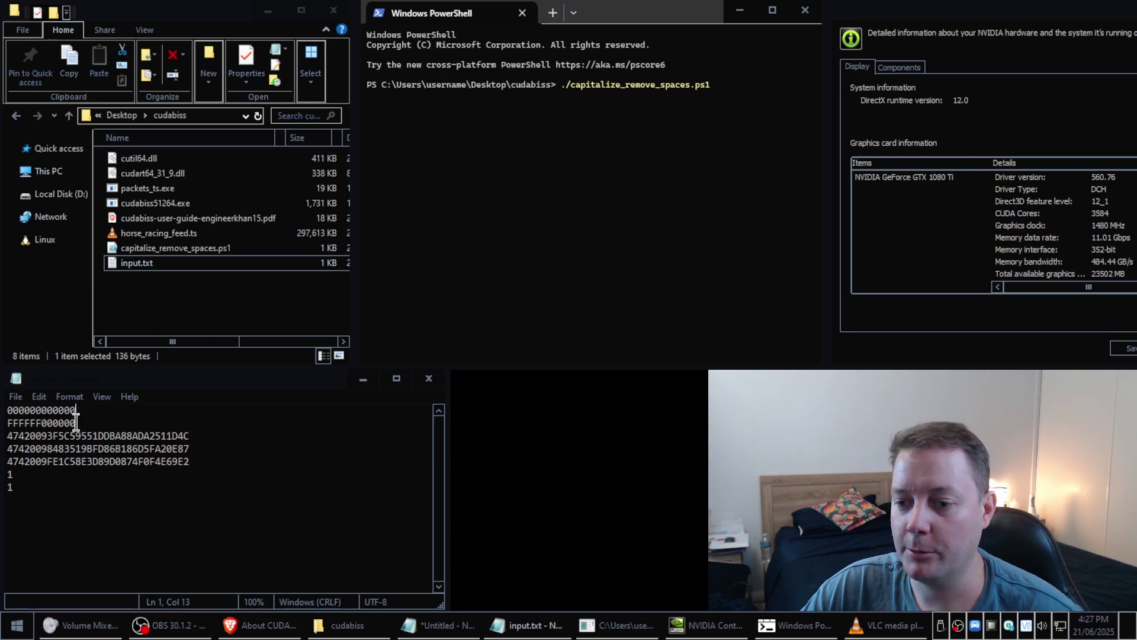
click(2, 408)
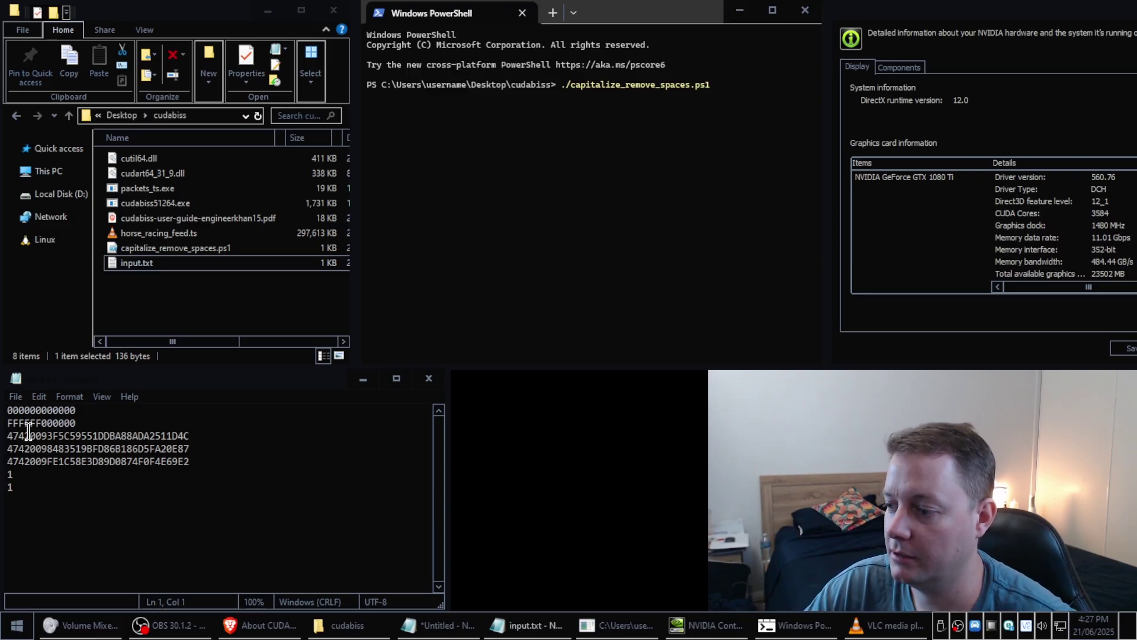
click(116, 422)
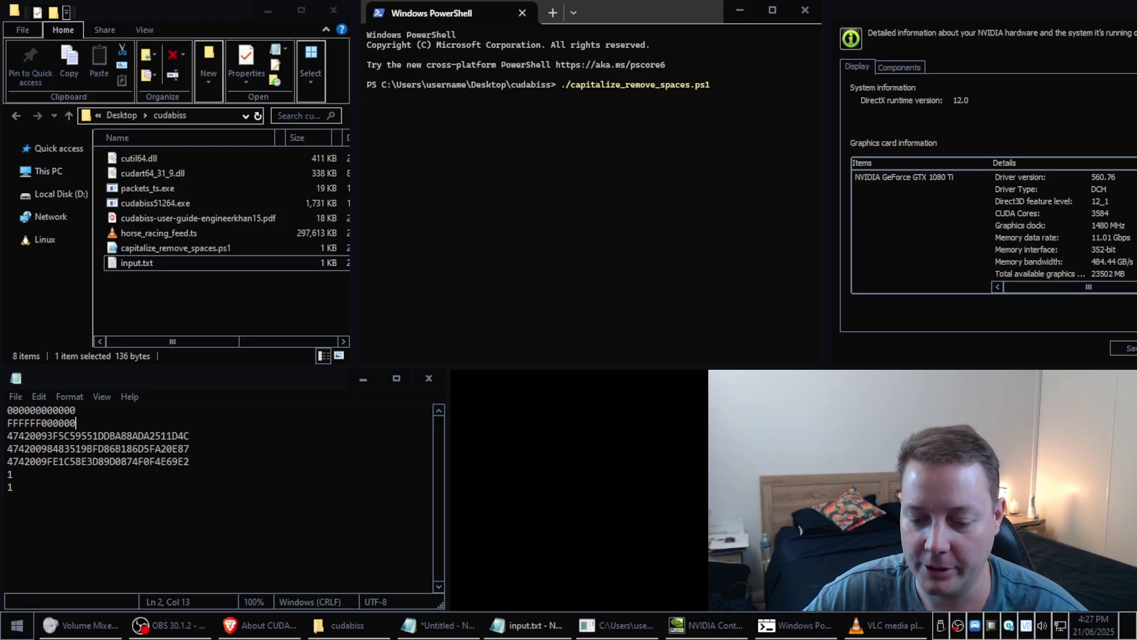
key(alt+Tab)
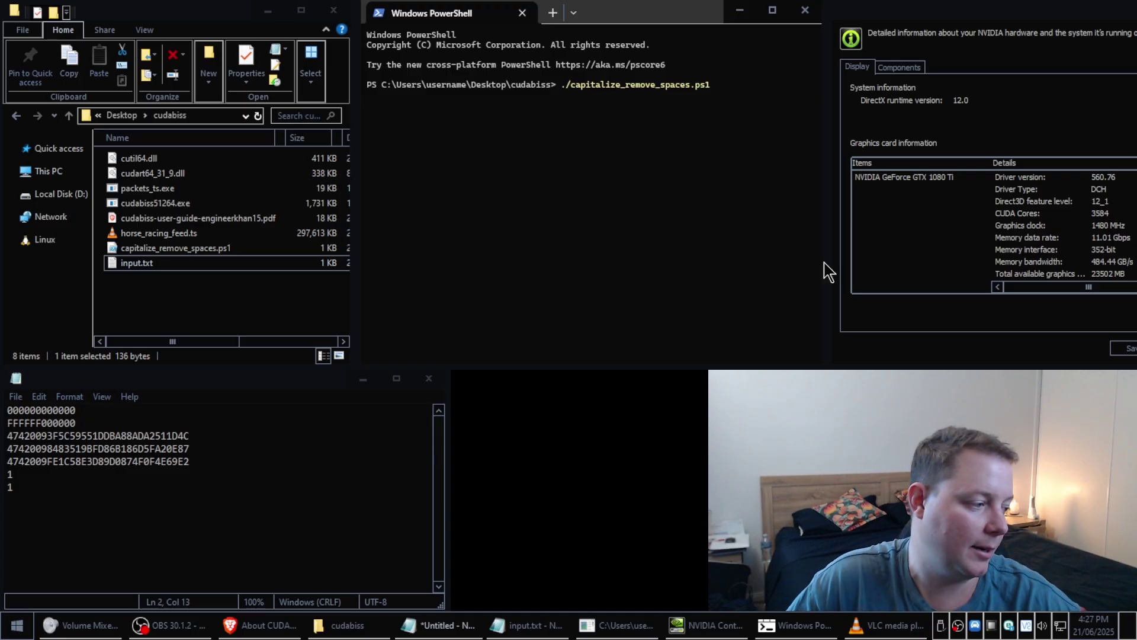
click(3, 421)
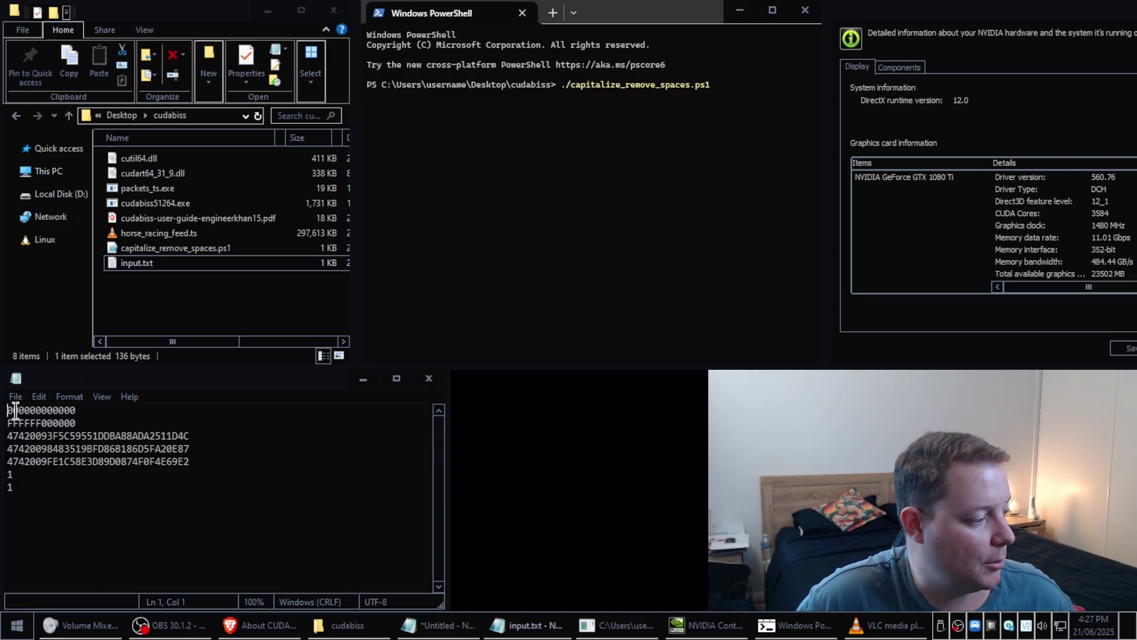
drag(8, 409, 75, 422)
right_click(30, 418)
click(73, 264)
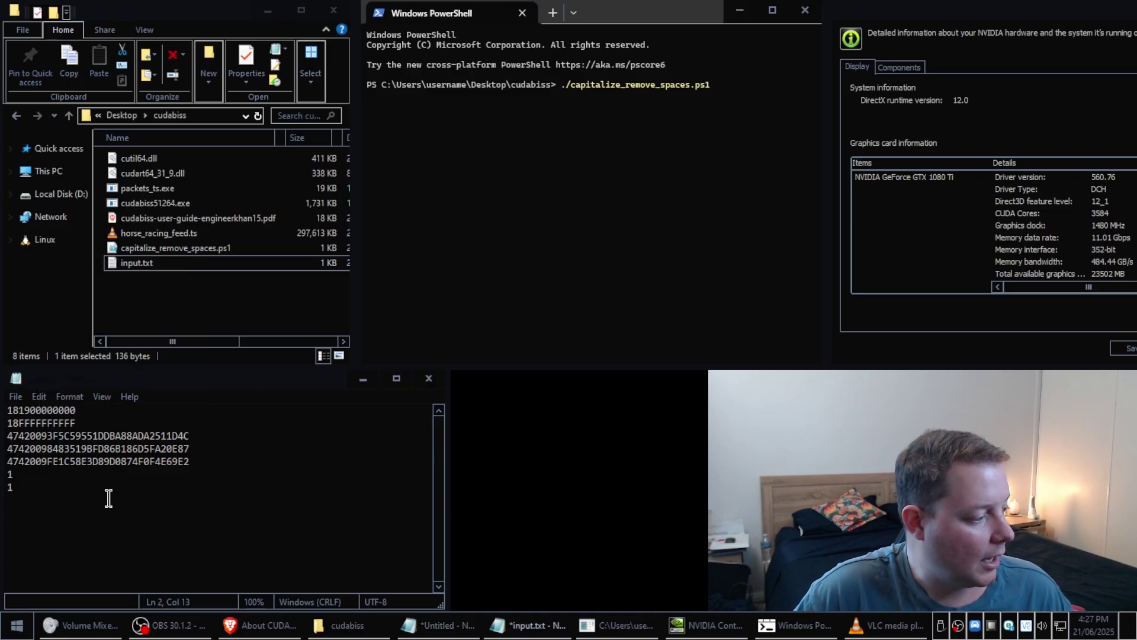
click(18, 397)
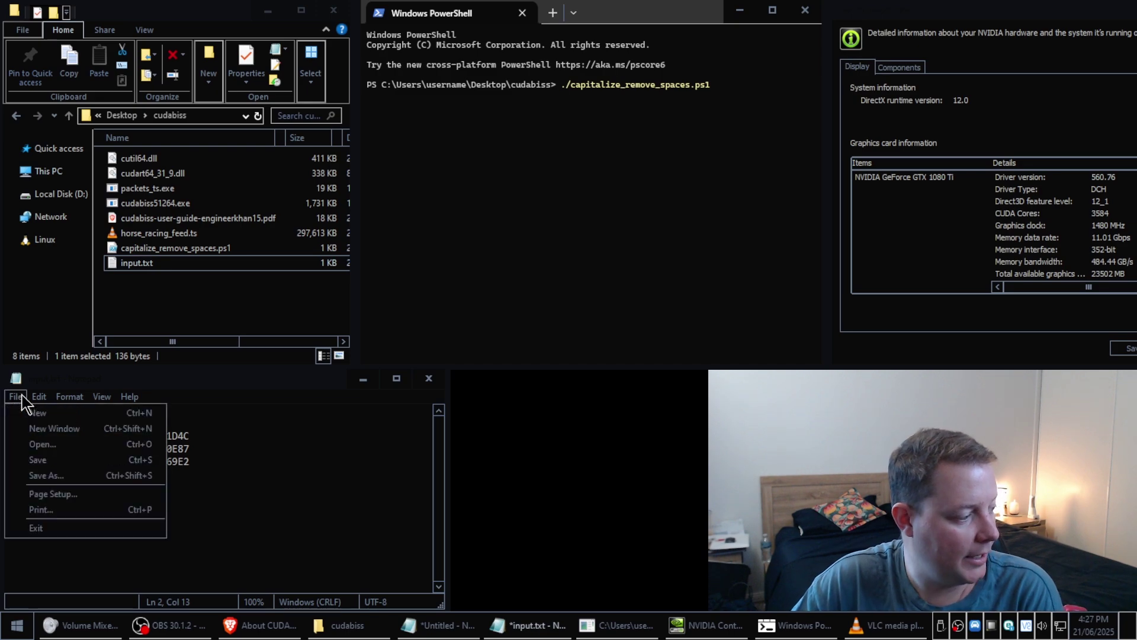
click(52, 458)
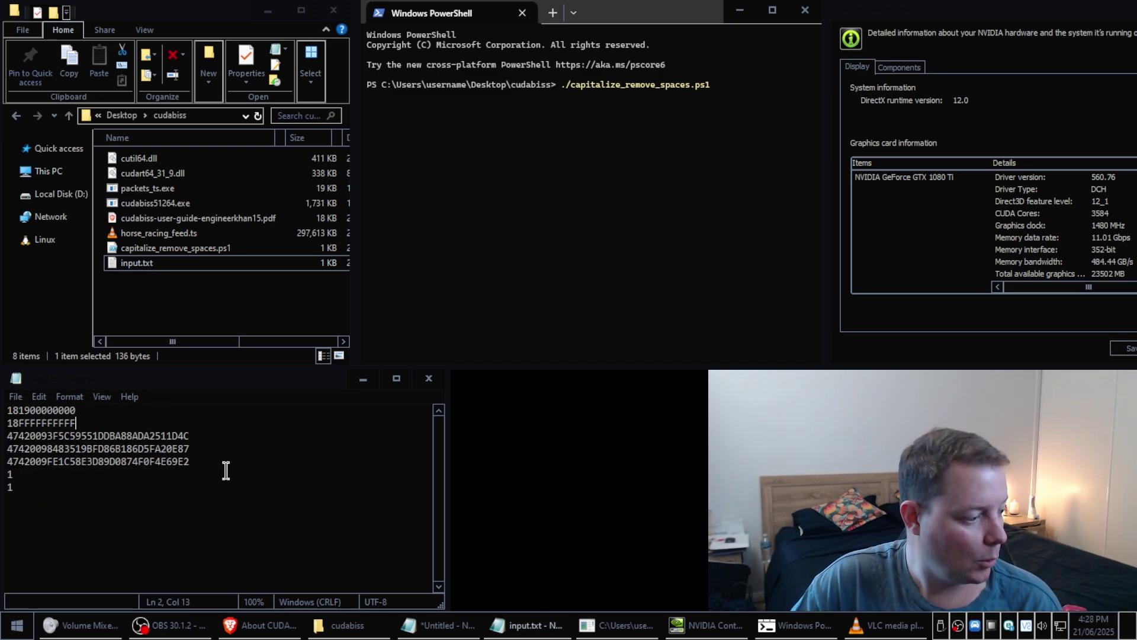
- Review the three encrypted packet lines and the two single-digit lines that end input.txt
click(2, 436)
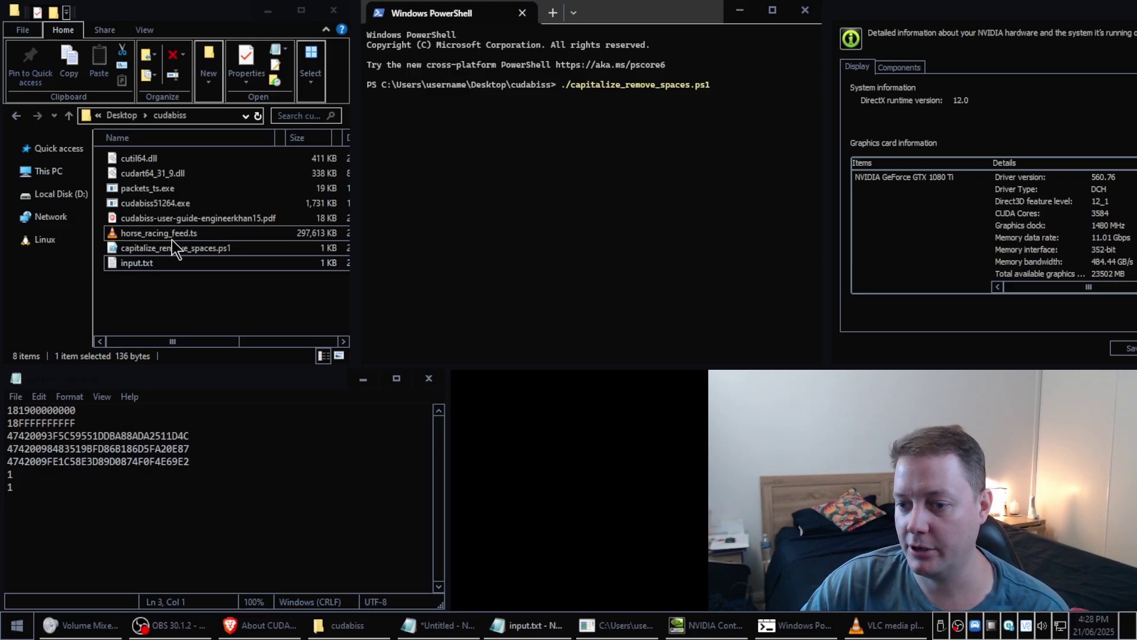
click(3, 474)
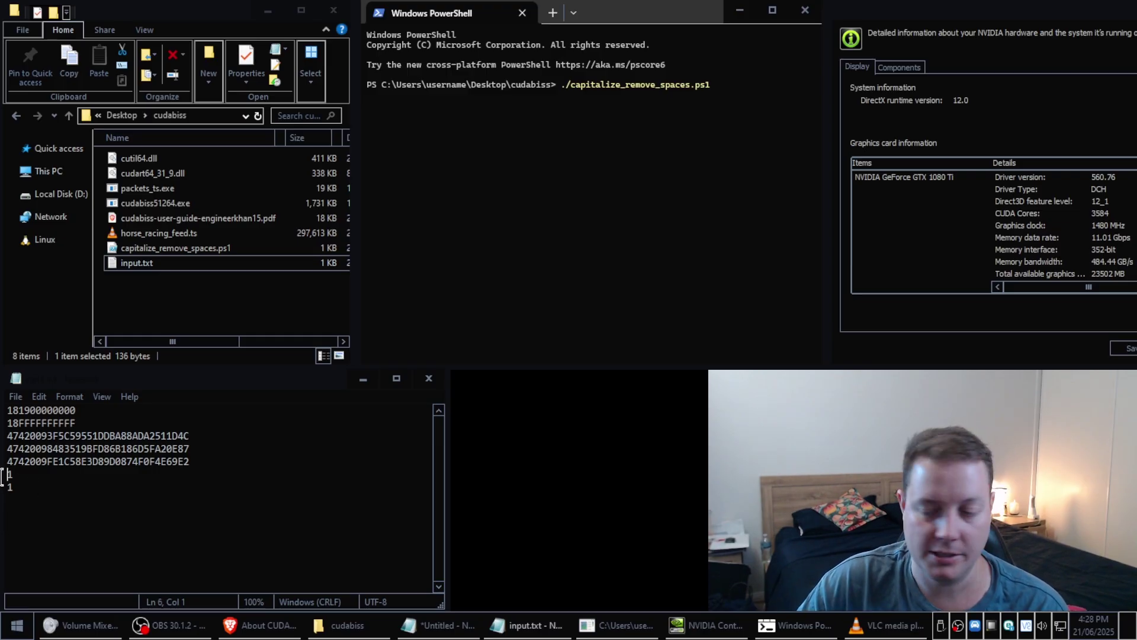
click(81, 495)
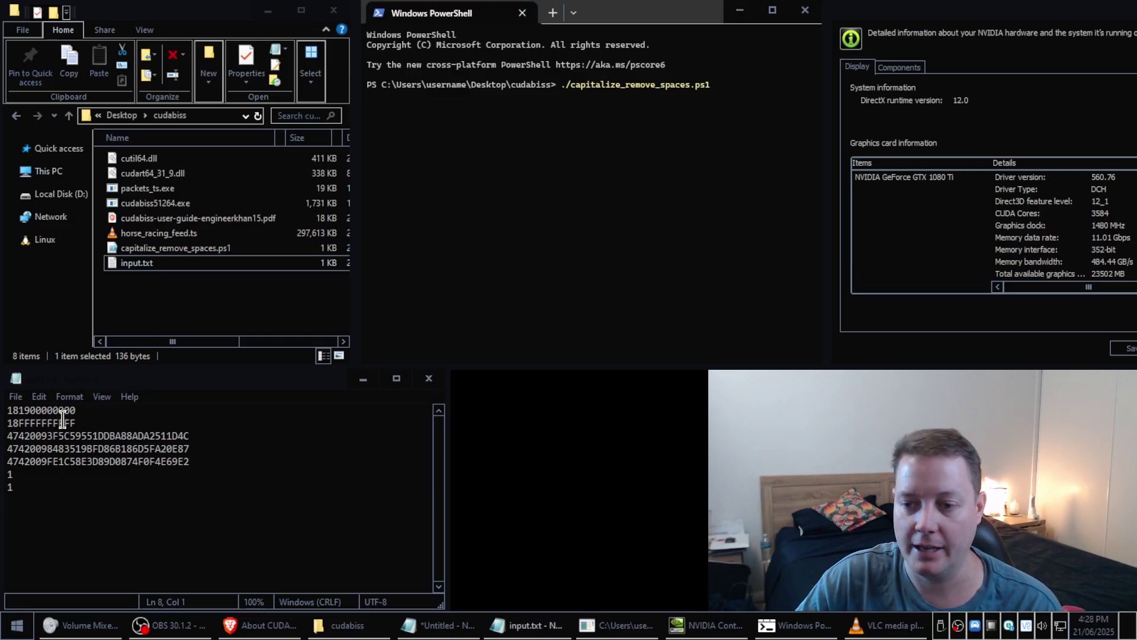
- Save and close input.txt, and launch cudabiss51264.exe from the cudabiss folder to run the key search
click(17, 397)
click(38, 460)
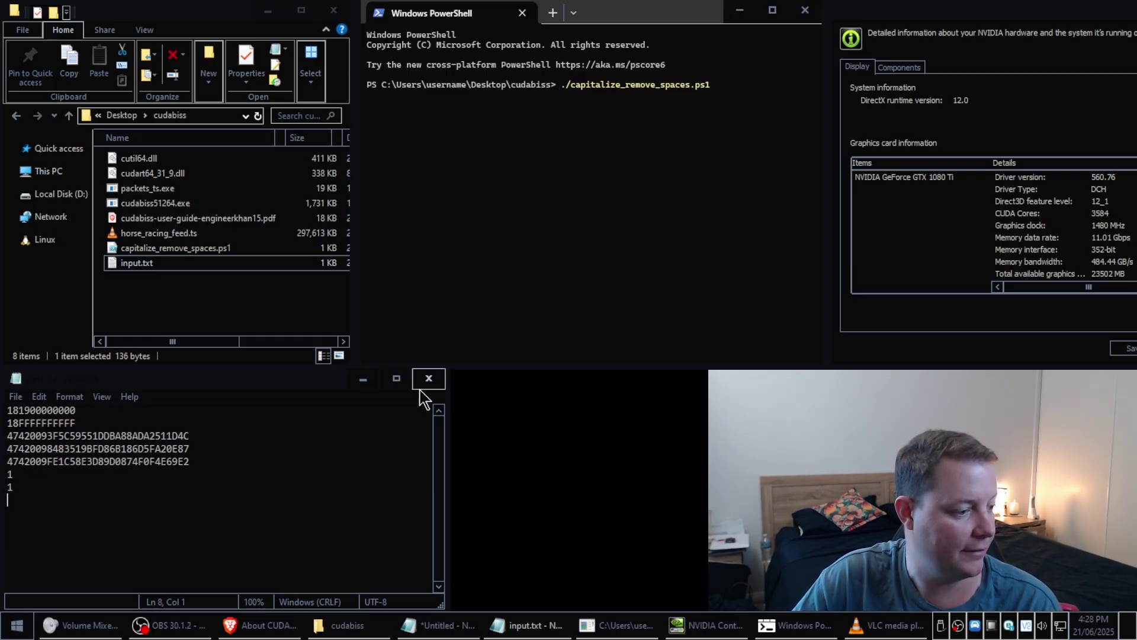
click(428, 379)
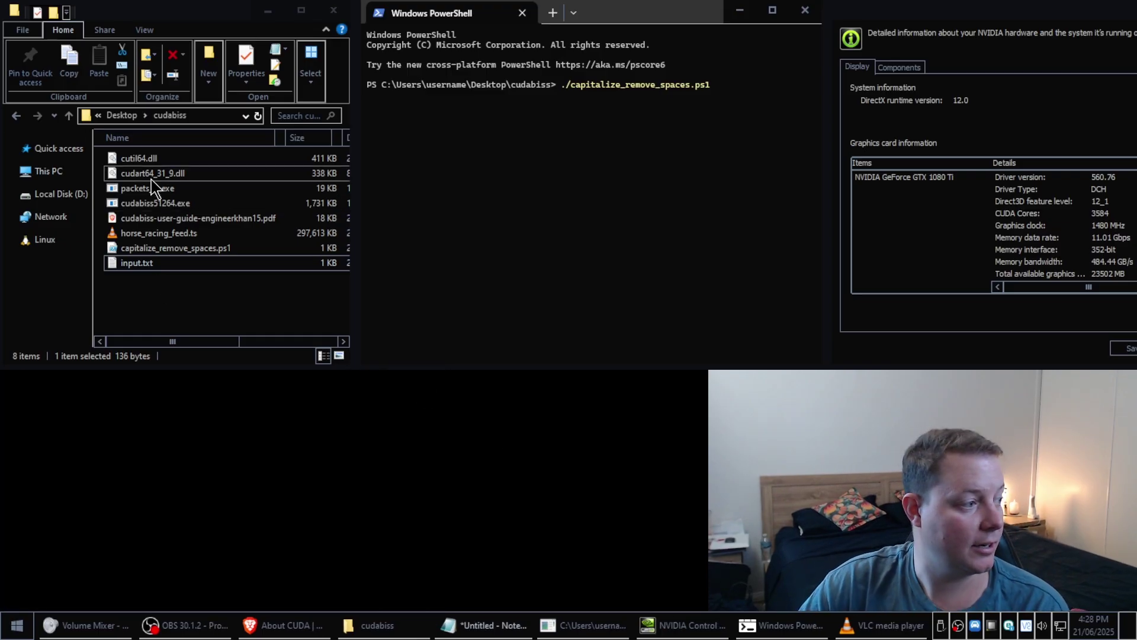
click(190, 203)
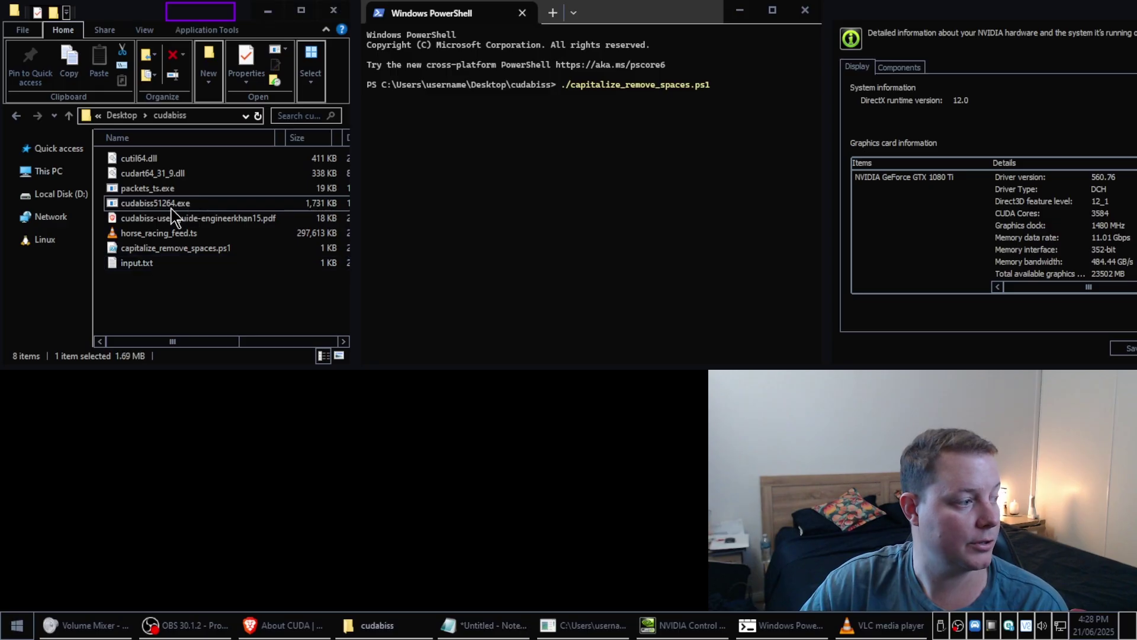
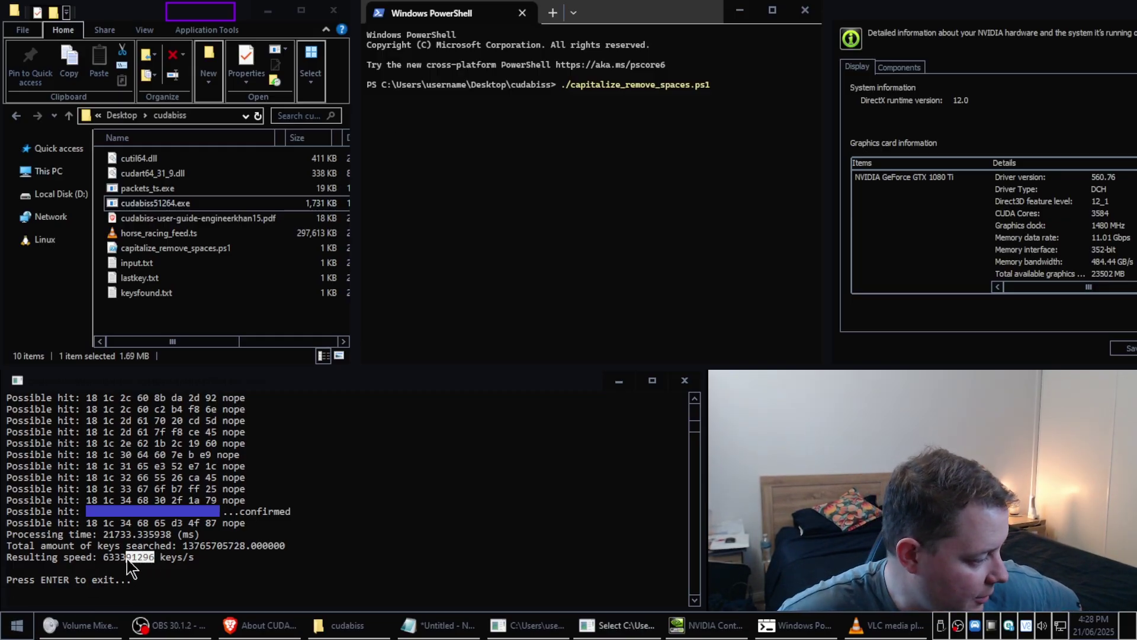
- Examine the search speed, possible hits, confirmed key line and processing time in the cudabiss console output
drag(127, 558, 116, 559)
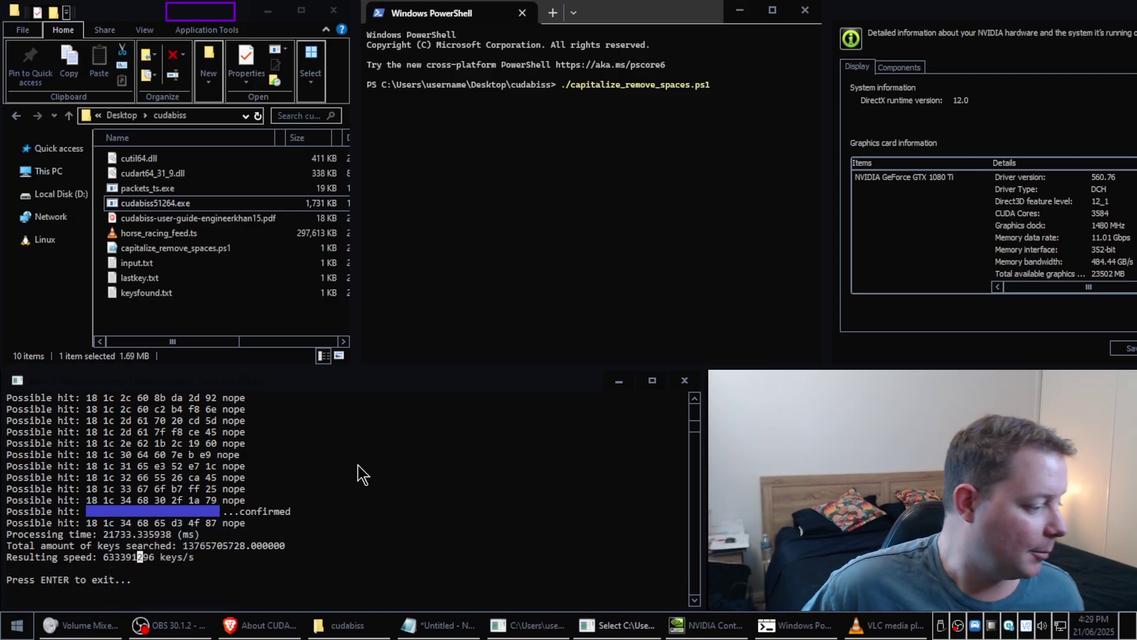
click(145, 459)
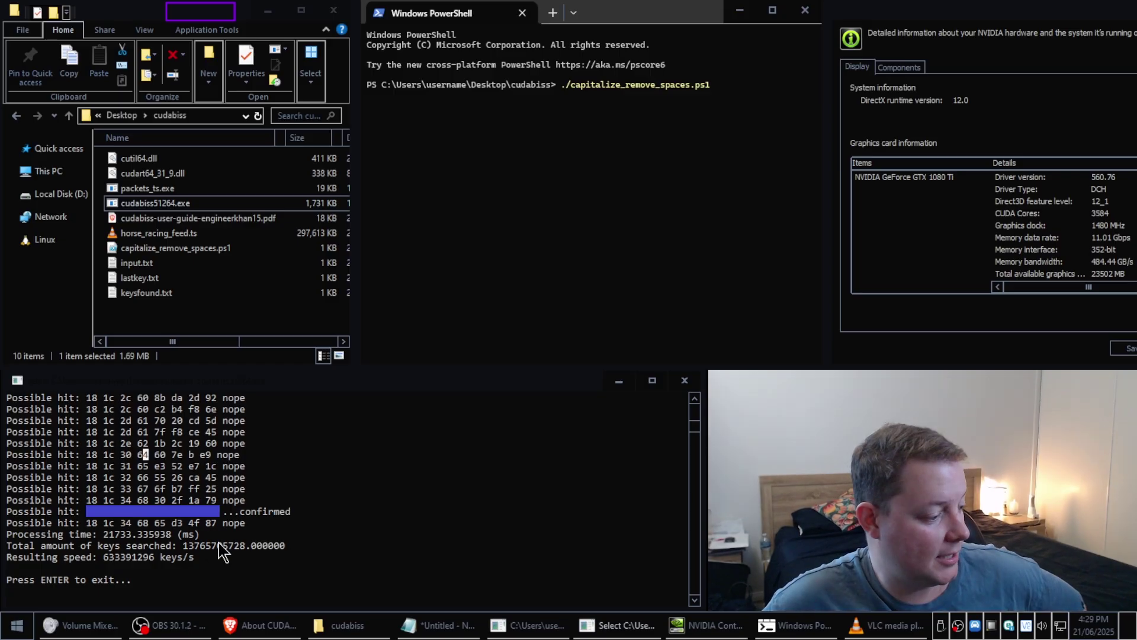
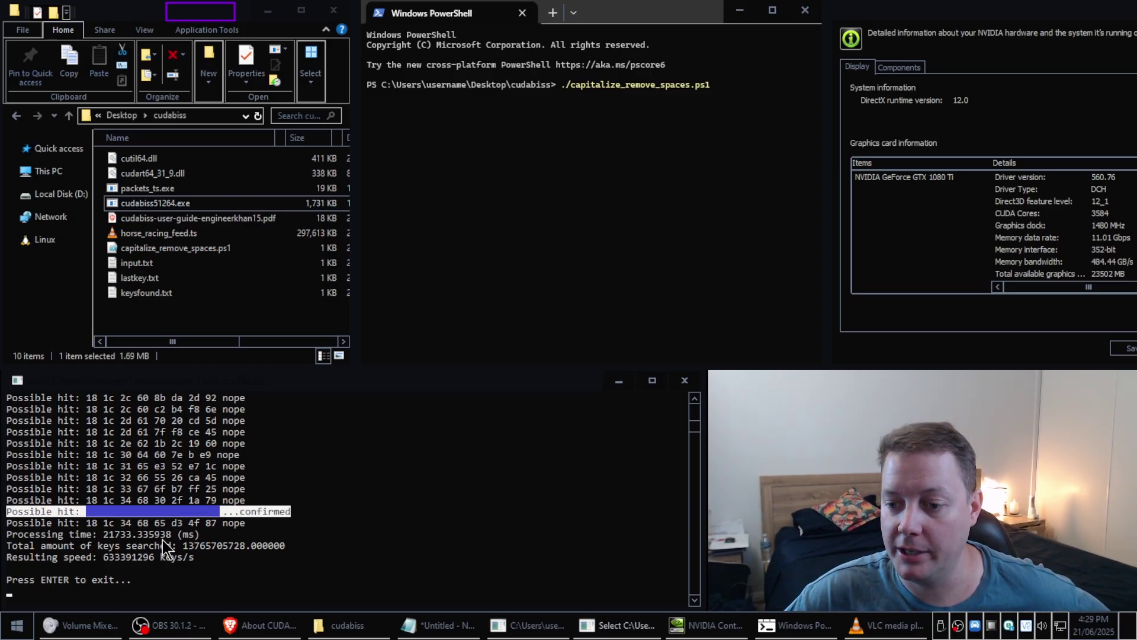
click(162, 538)
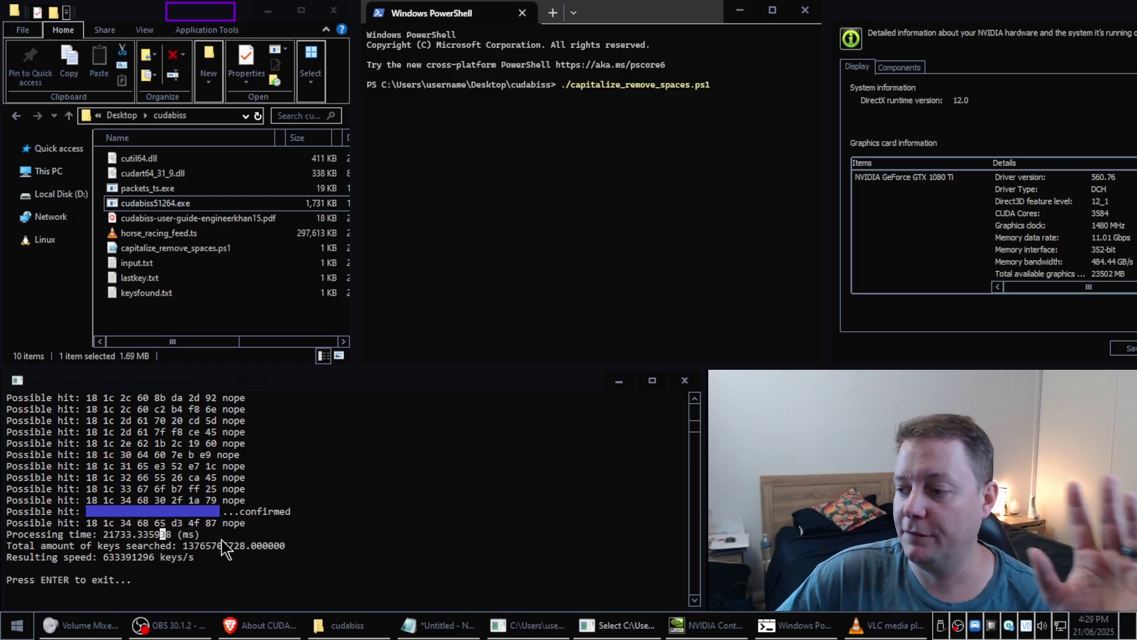
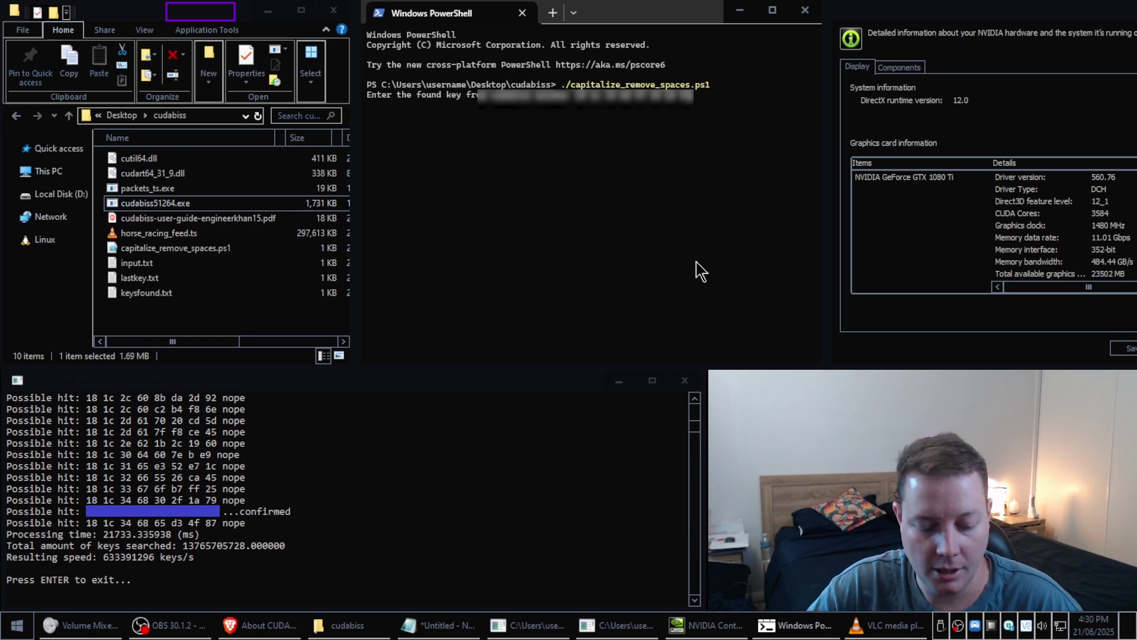
- Submit the found key to the capitalize_remove_spaces.ps1 script in PowerShell and copy the reformatted key for VLC
key(Return)
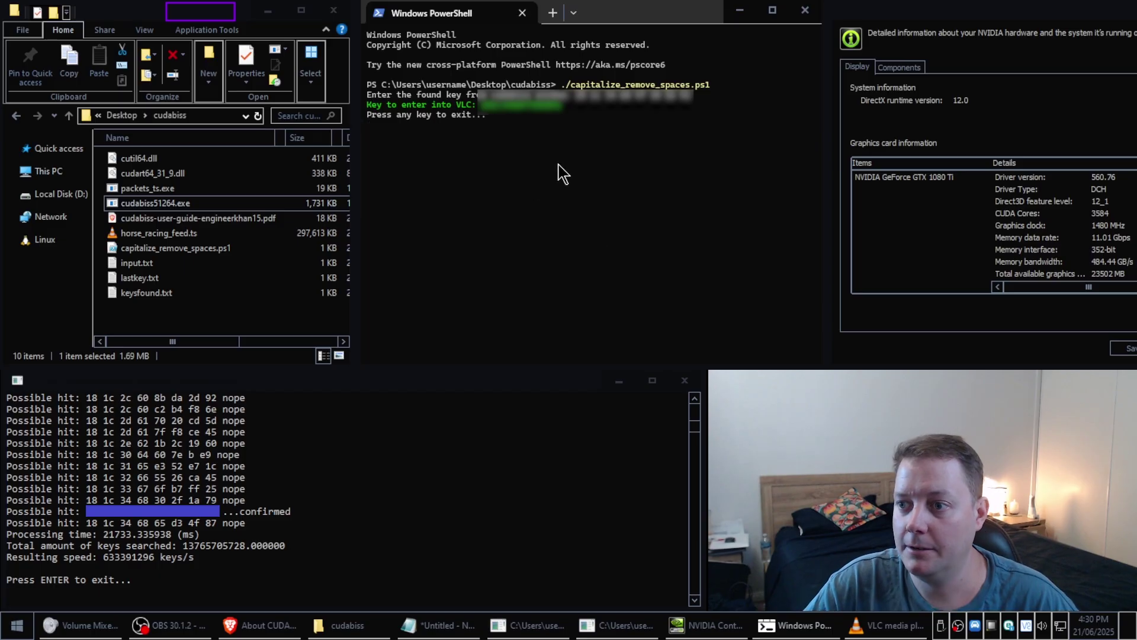
drag(477, 104, 563, 117)
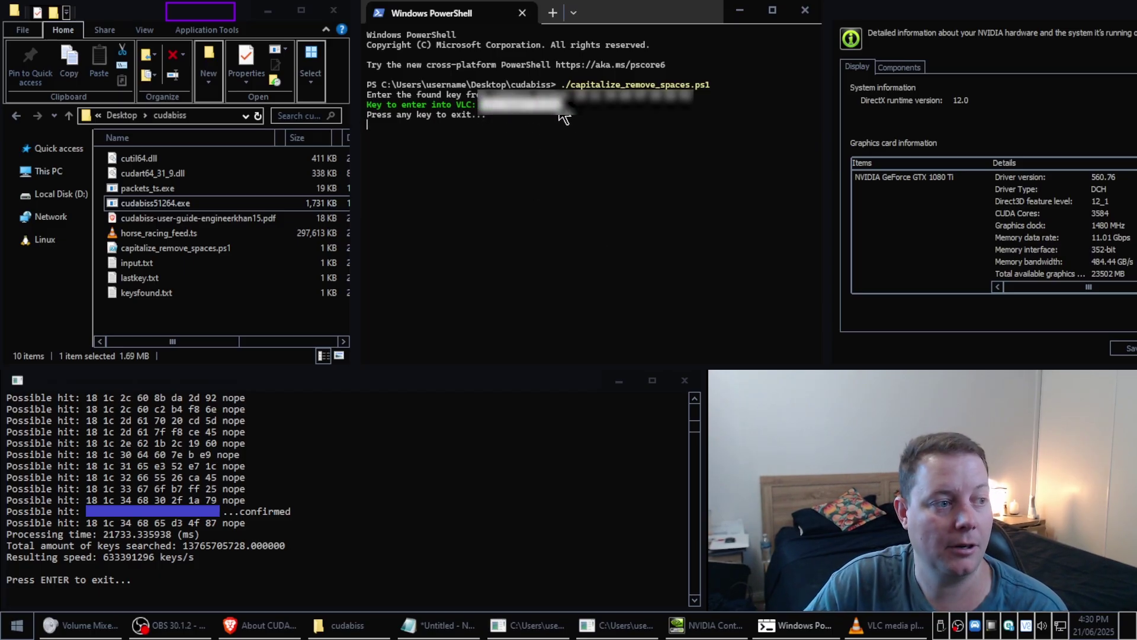
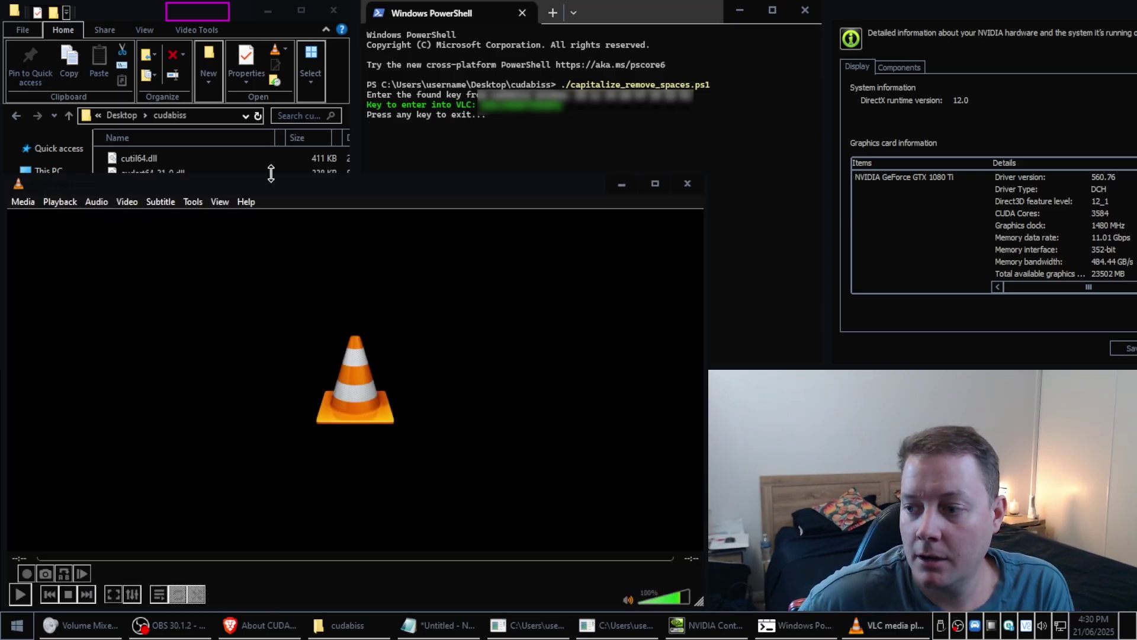
- Switch to VLC, open its preferences and show all settings instead of the simple view
click(196, 202)
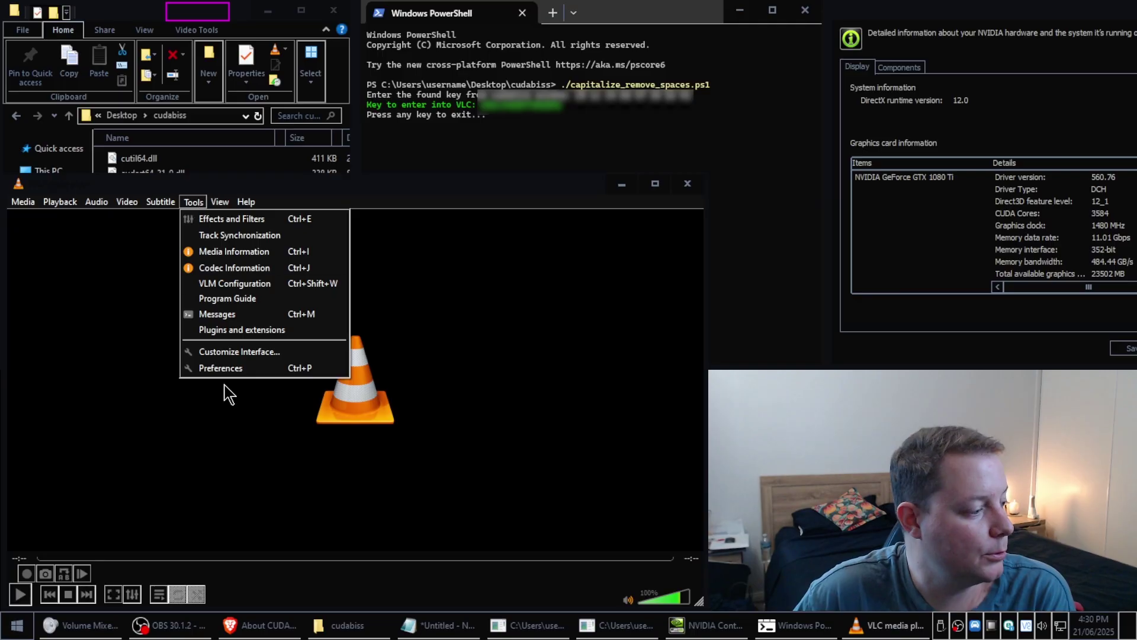
click(247, 369)
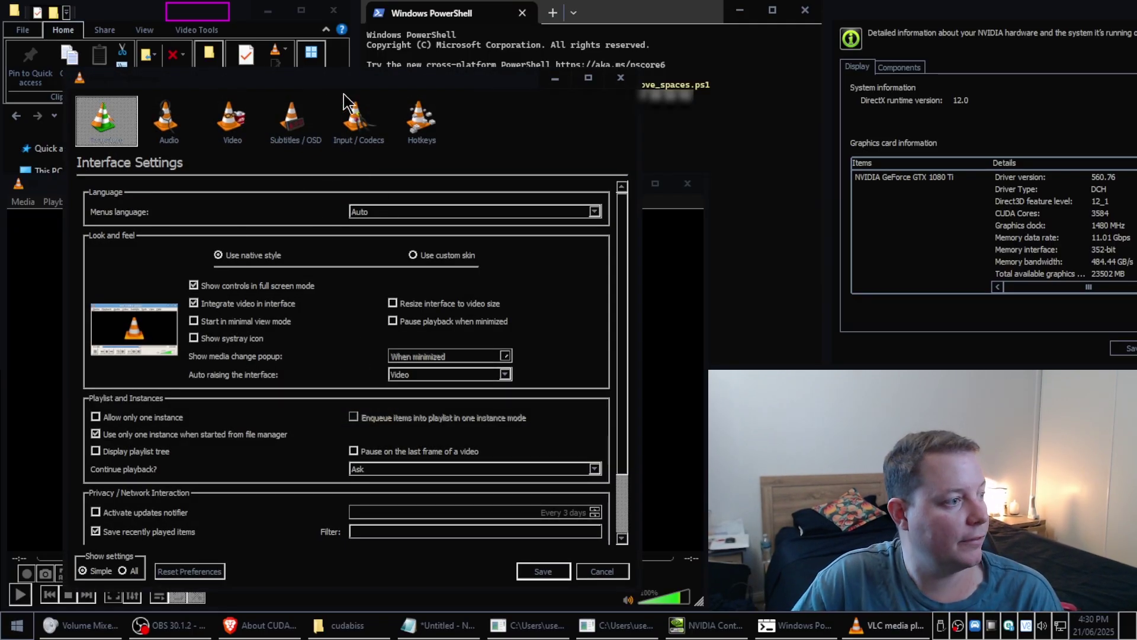
drag(344, 83, 305, 85)
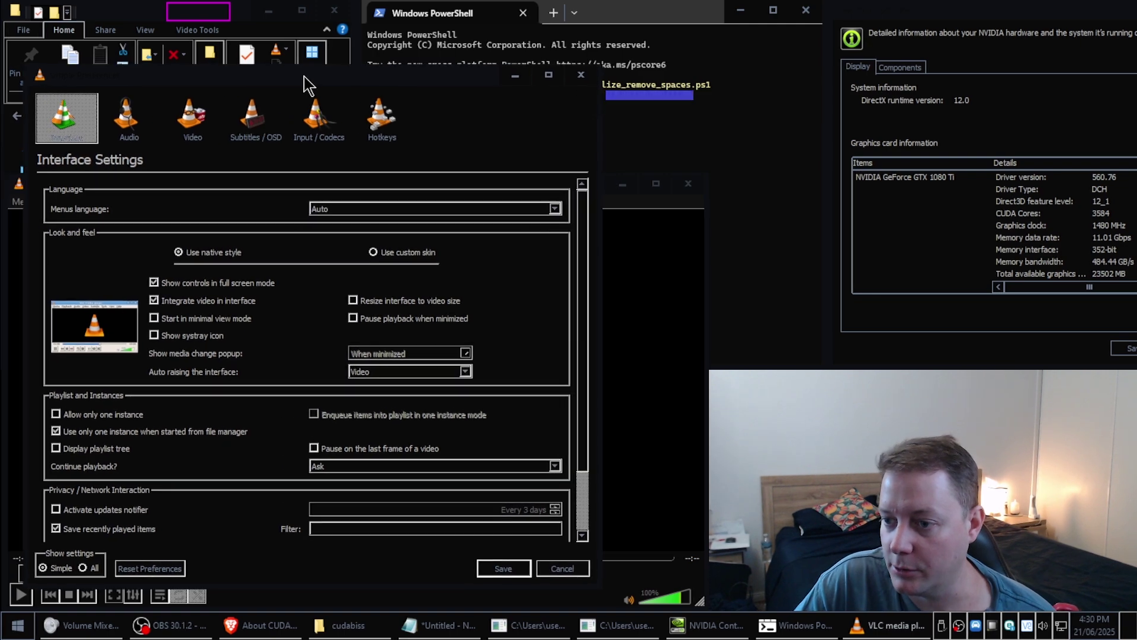
click(87, 570)
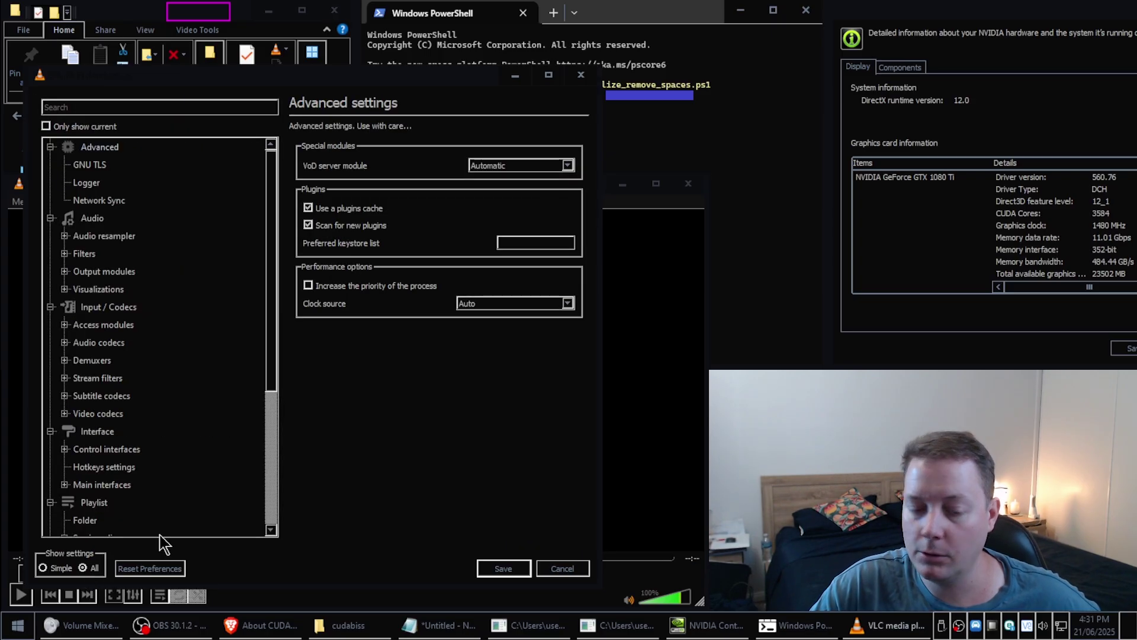
- Search the advanced preferences for csa and open the MPEG-TS demuxer settings under Input / Codecs
click(99, 107)
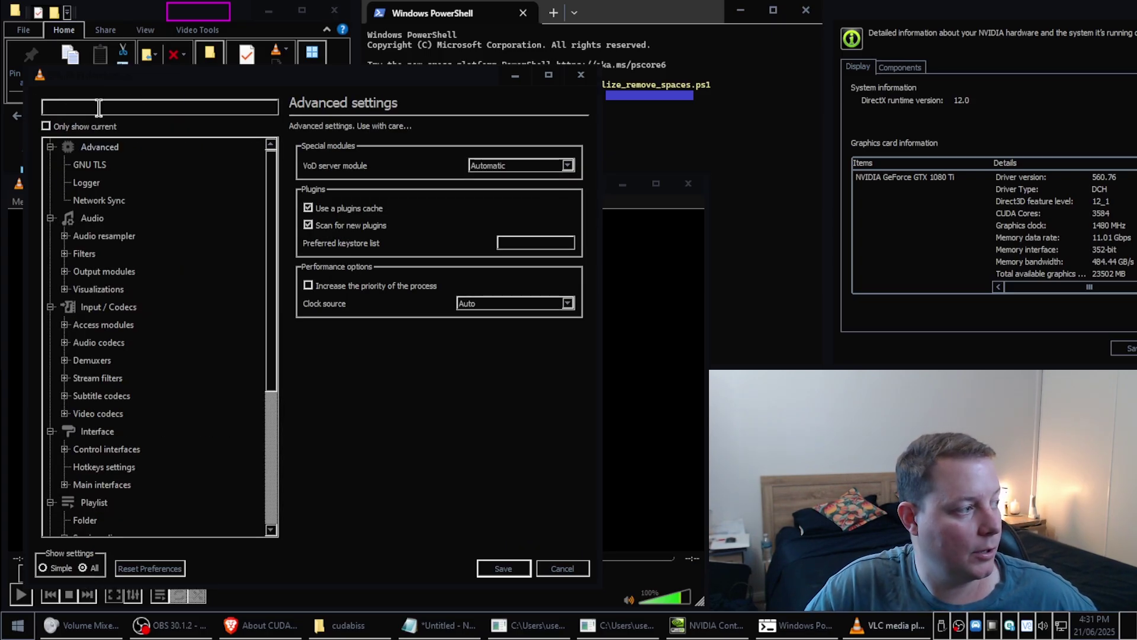
text(csa)
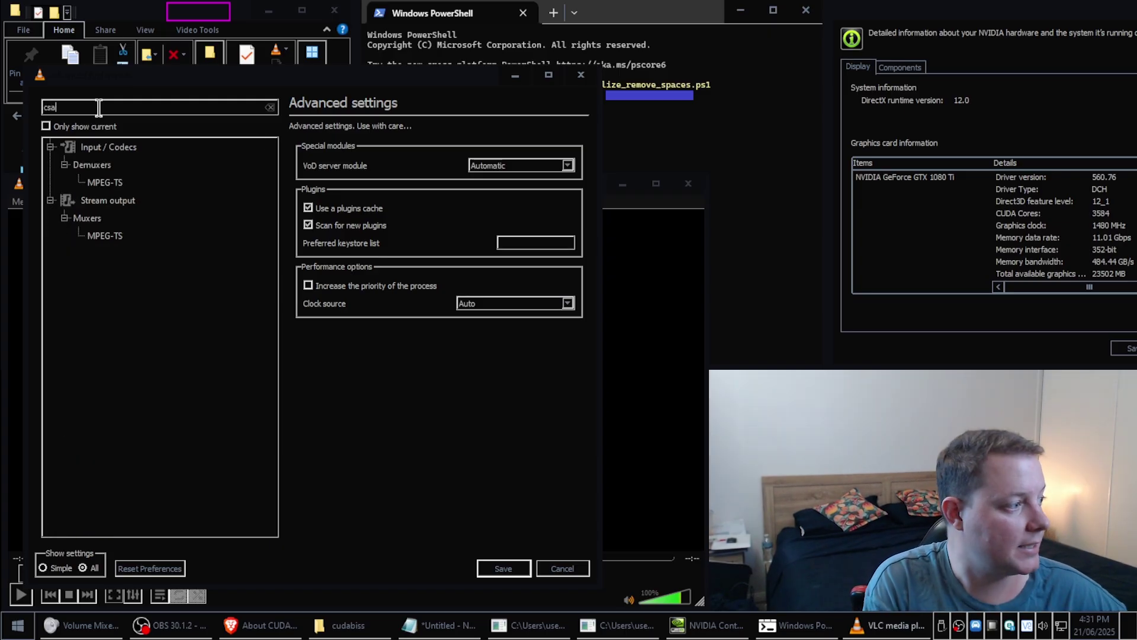
click(90, 184)
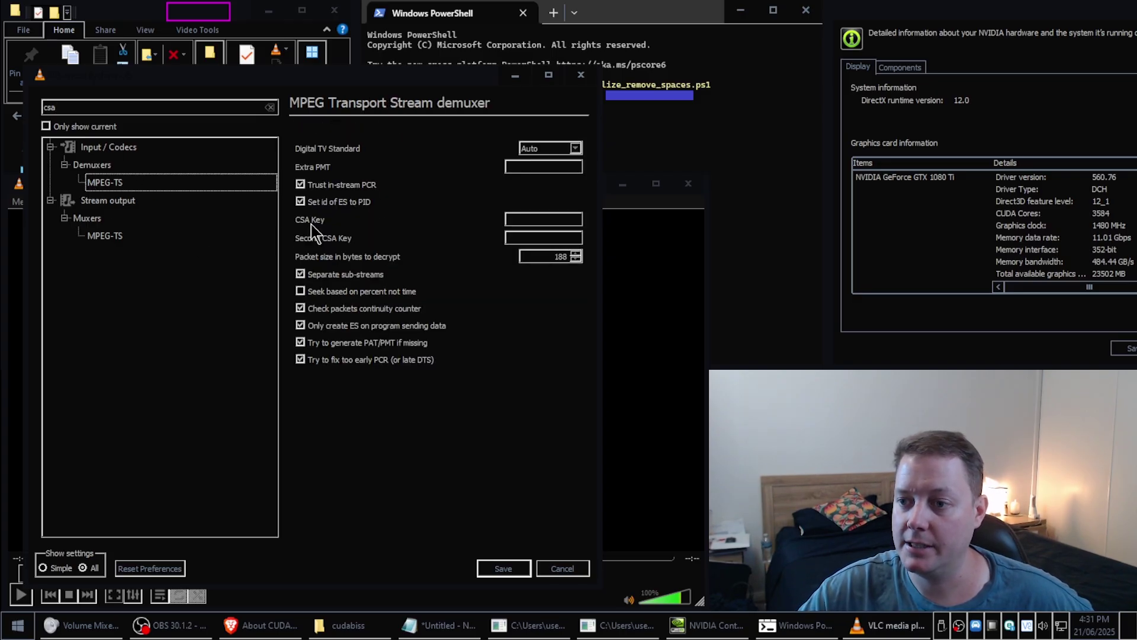
- Paste the found key into the CSA Key field of the MPEG-TS demuxer and save the preferences
click(538, 221)
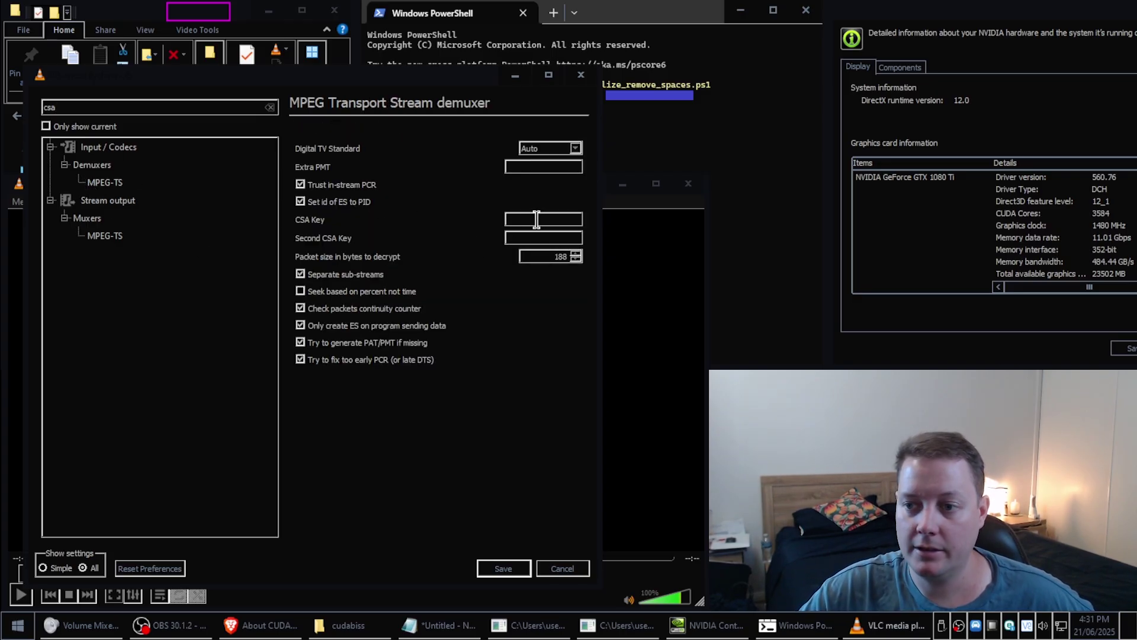
right_click(536, 220)
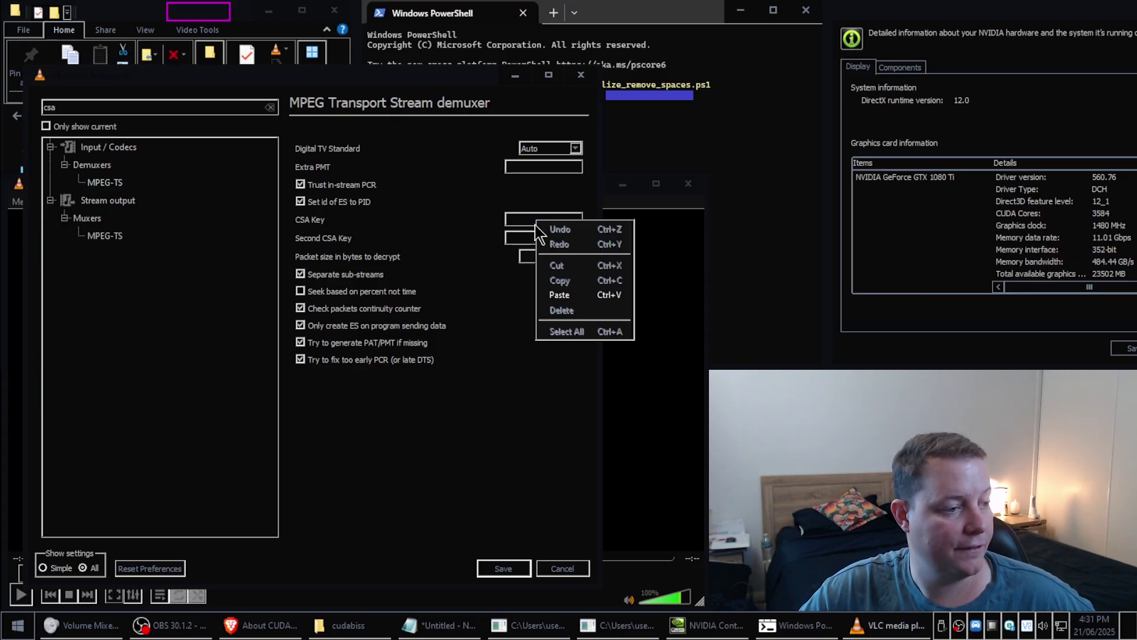
click(581, 294)
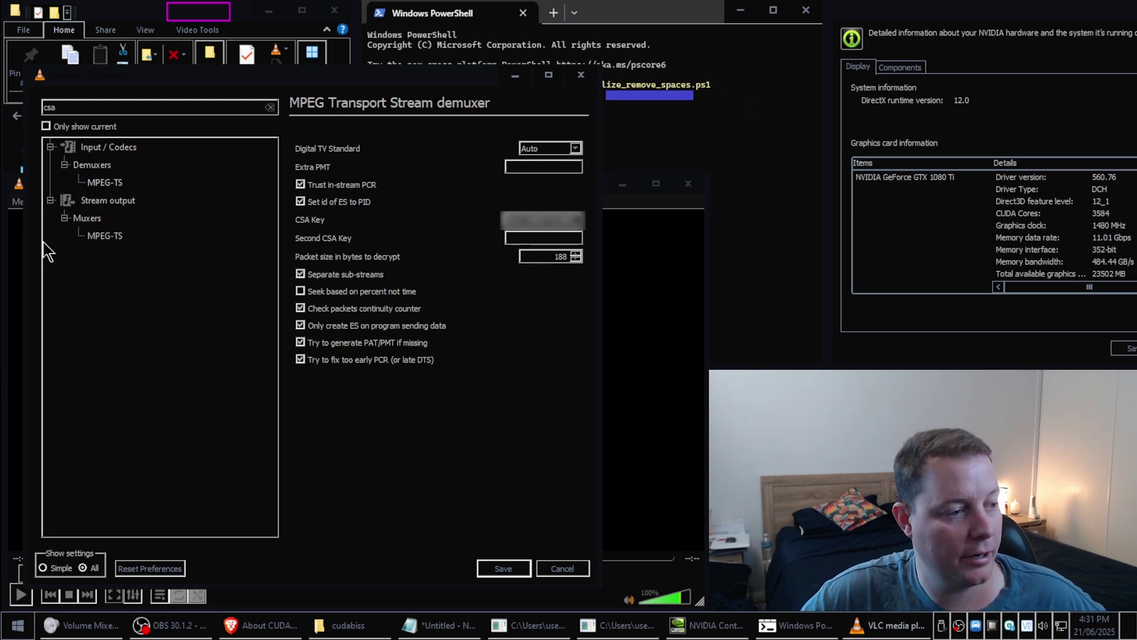
click(507, 570)
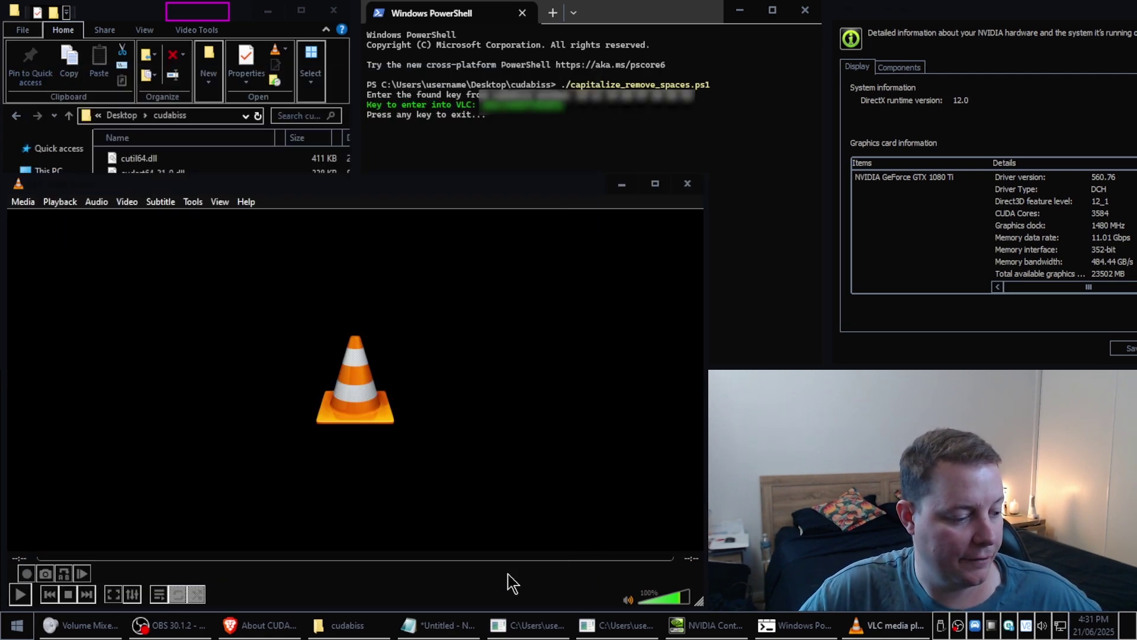
- Play horse_racing_feed.ts from the cudabiss folder in VLC, shift the player window slightly and test the volume
click(248, 15)
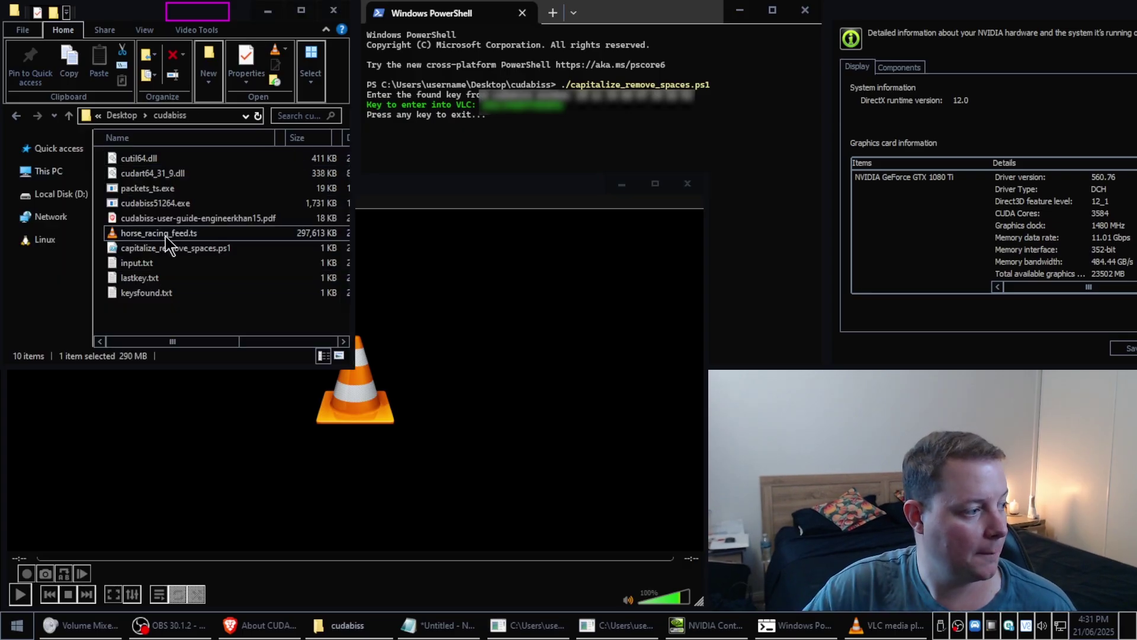
drag(166, 236, 450, 405)
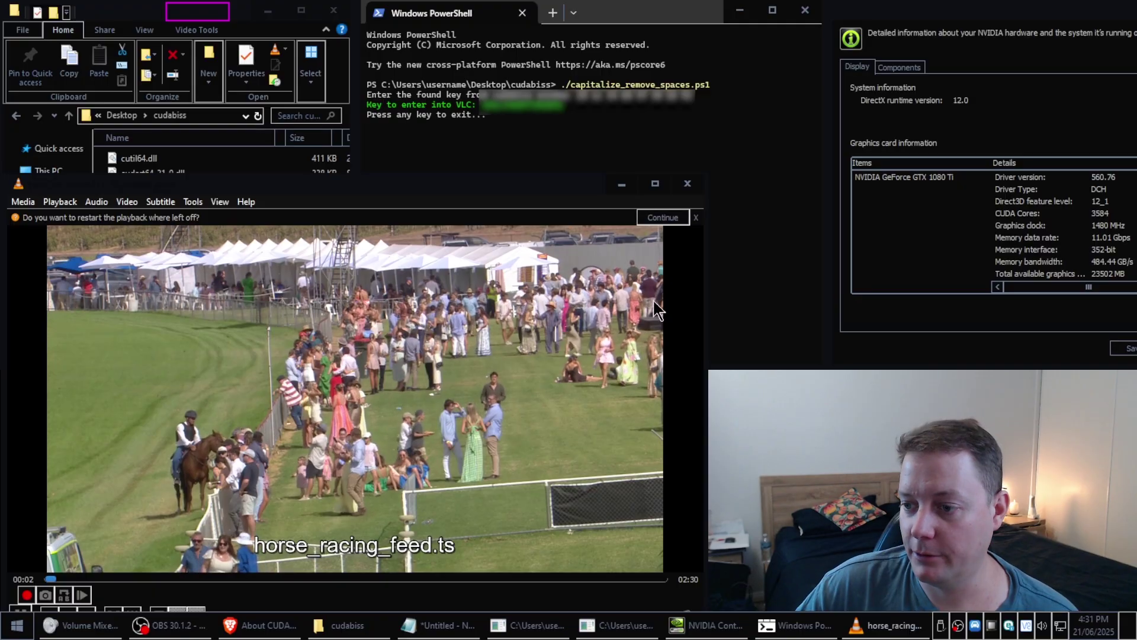
mouse_move(268, 186)
mouse_down()
mouse_move(269, 148)
mouse_move(266, 165)
mouse_up()
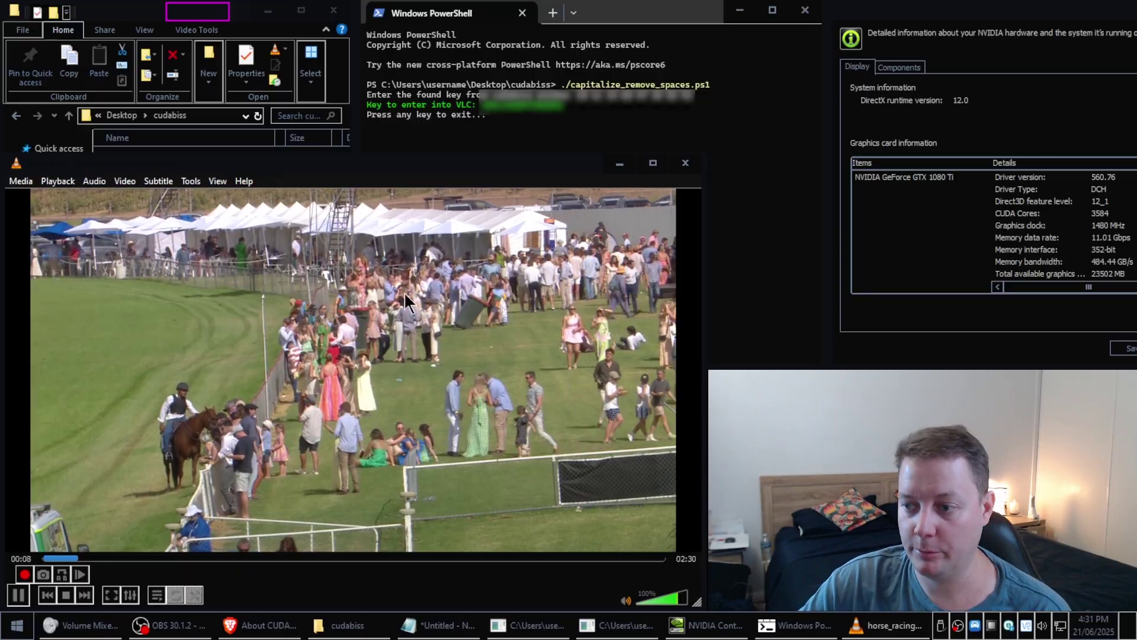
scroll(361, 329, up, 2)
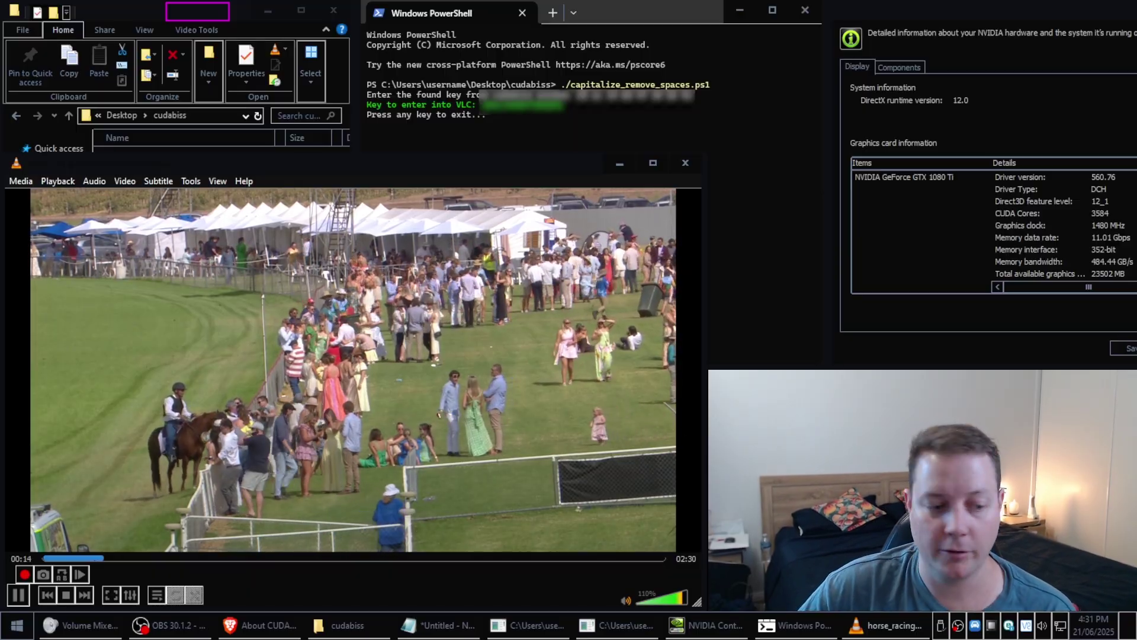
scroll(477, 450, down, 2)
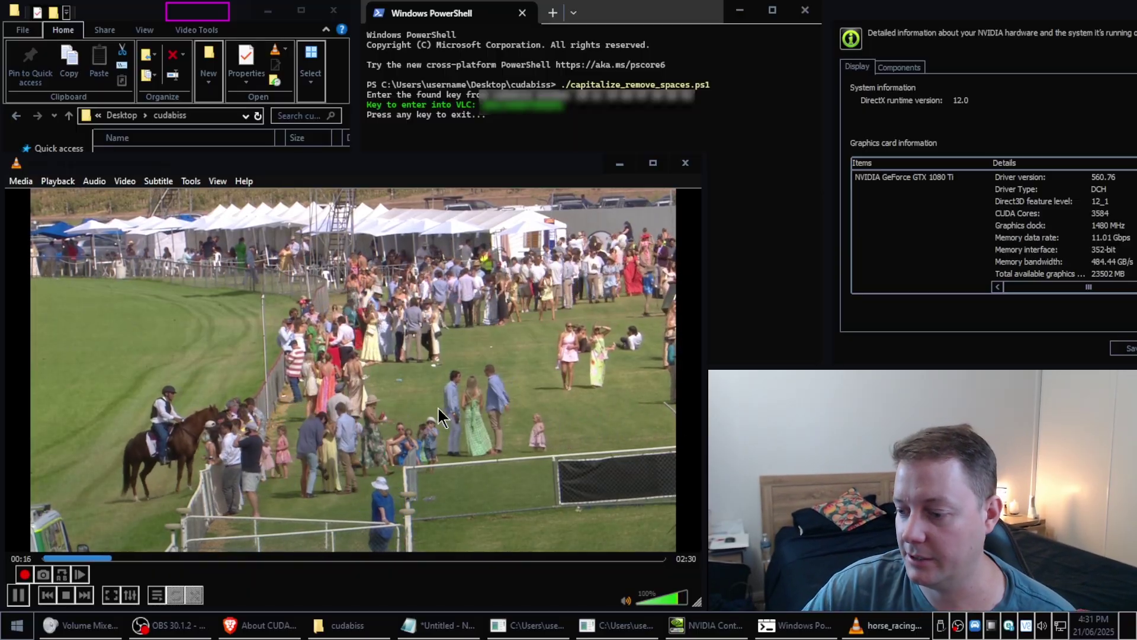
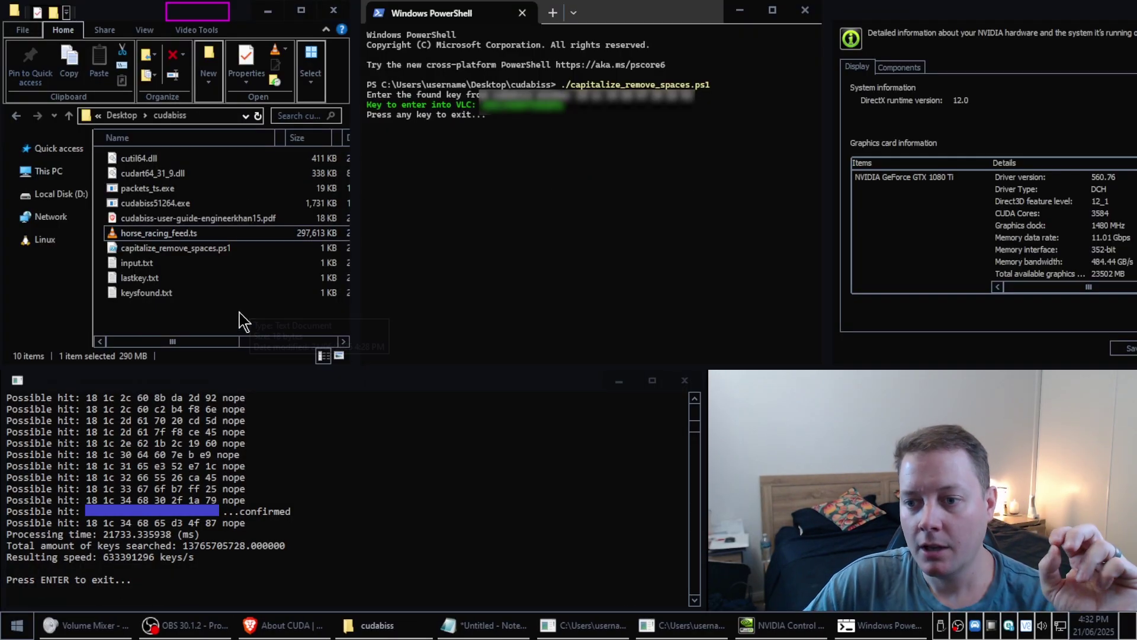
- Examine the total amount of keys searched in the cudabiss console output
click(240, 313)
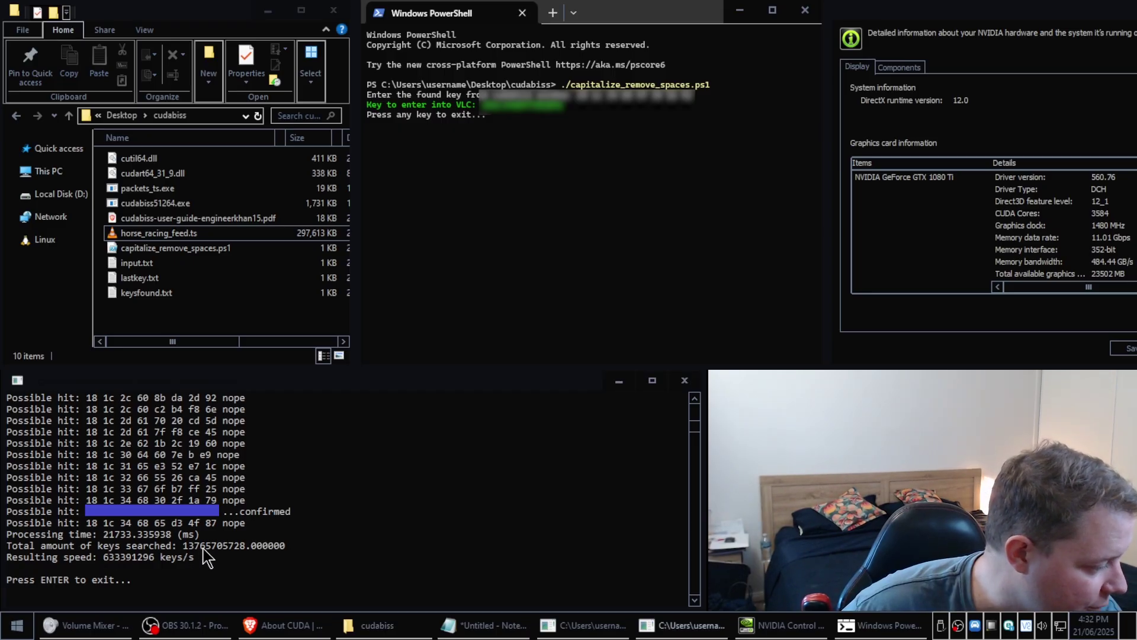
drag(246, 546, 191, 550)
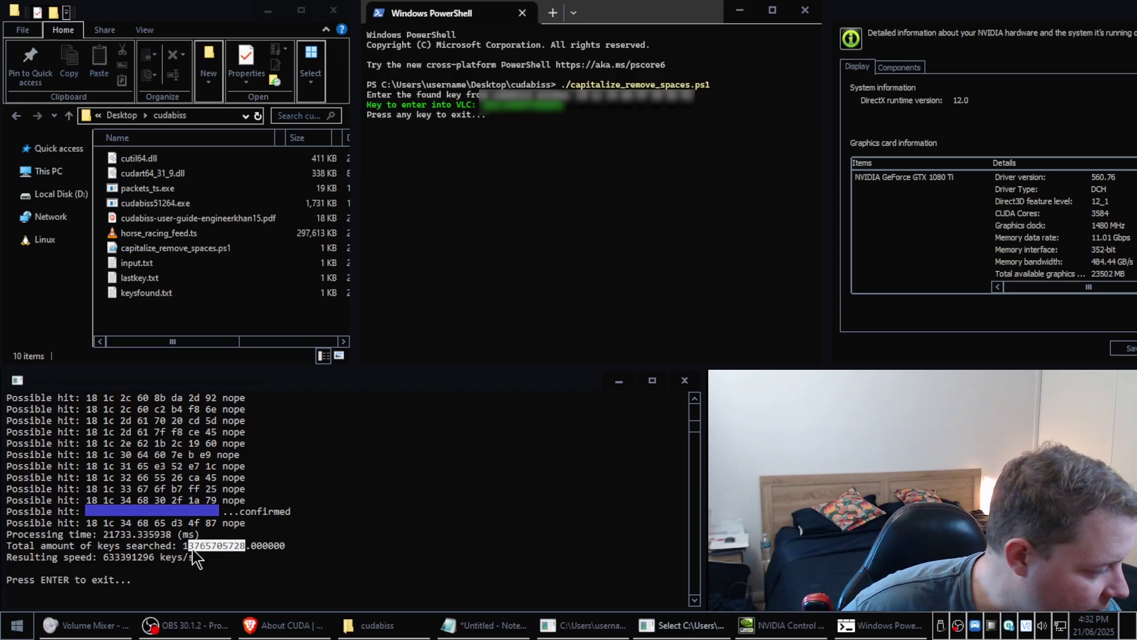
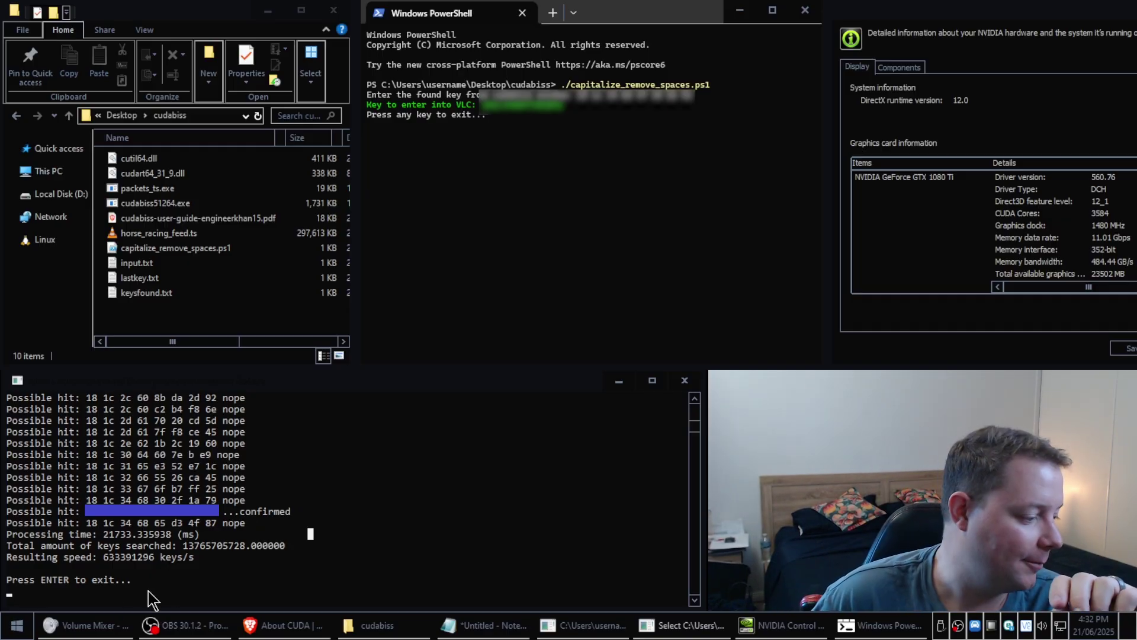
click(221, 547)
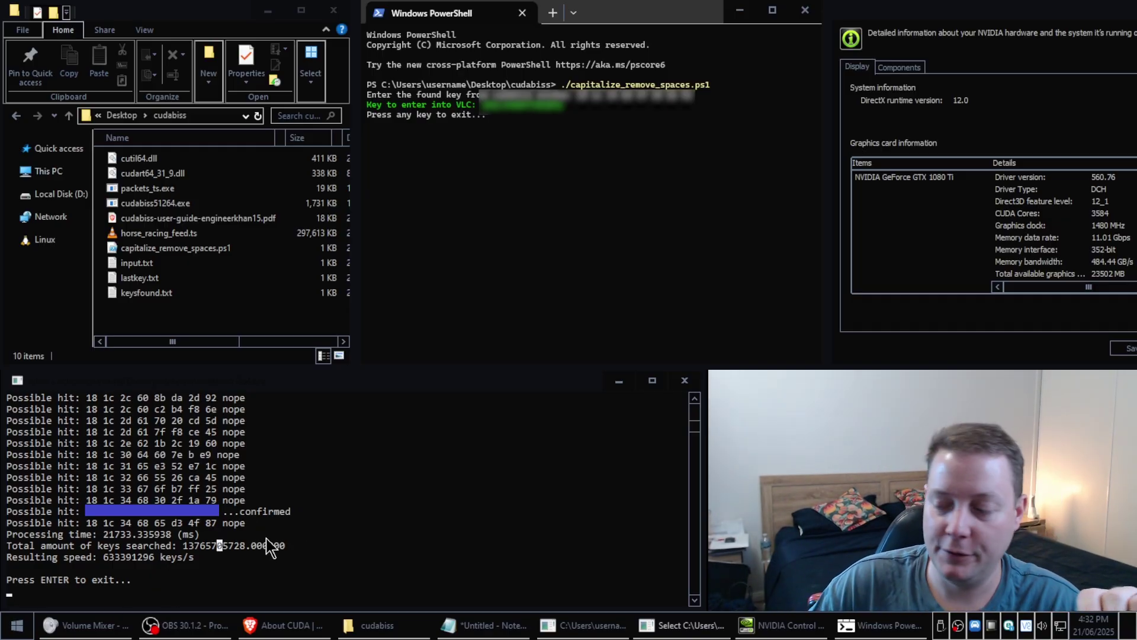
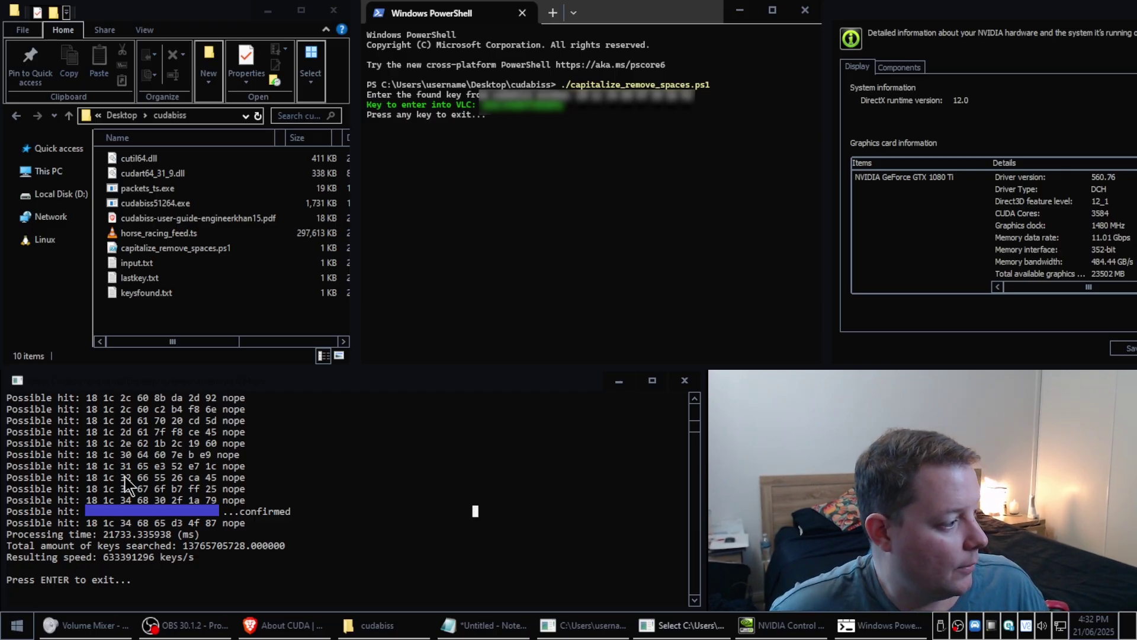
click(185, 305)
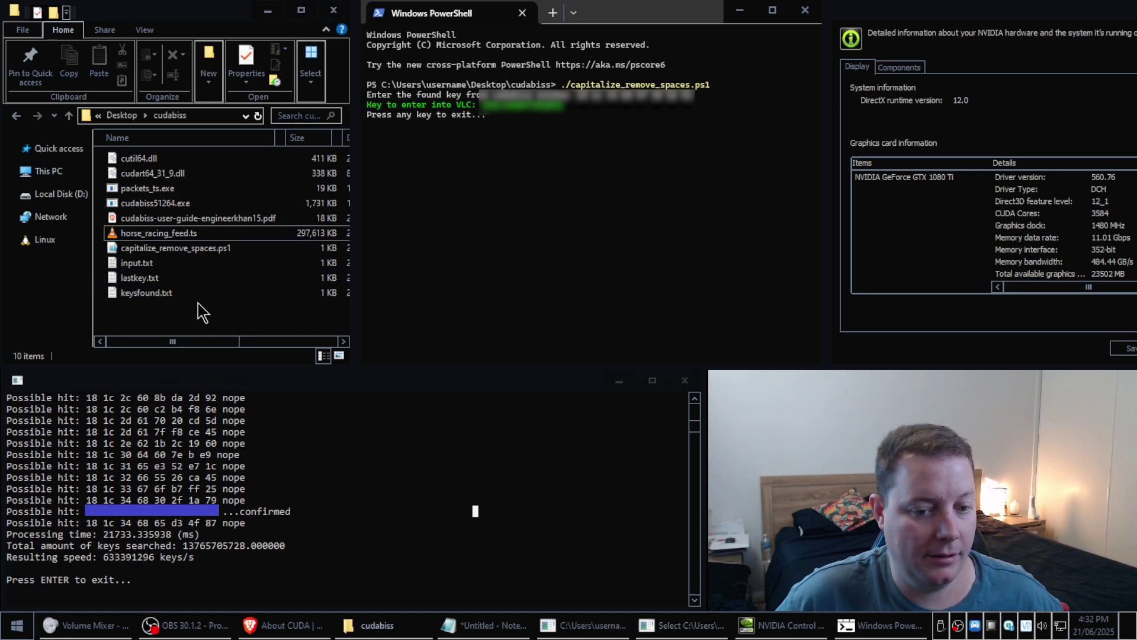
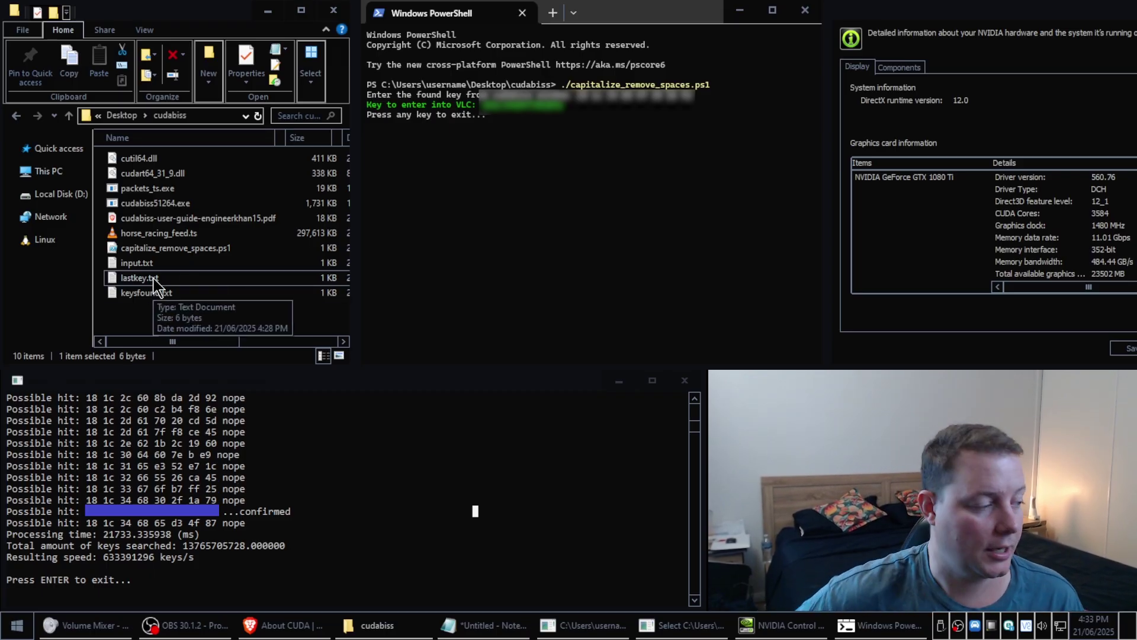
- Permanently delete lastkey.txt, keysfound.txt and input.txt from the cudabiss folder
right_click(155, 275)
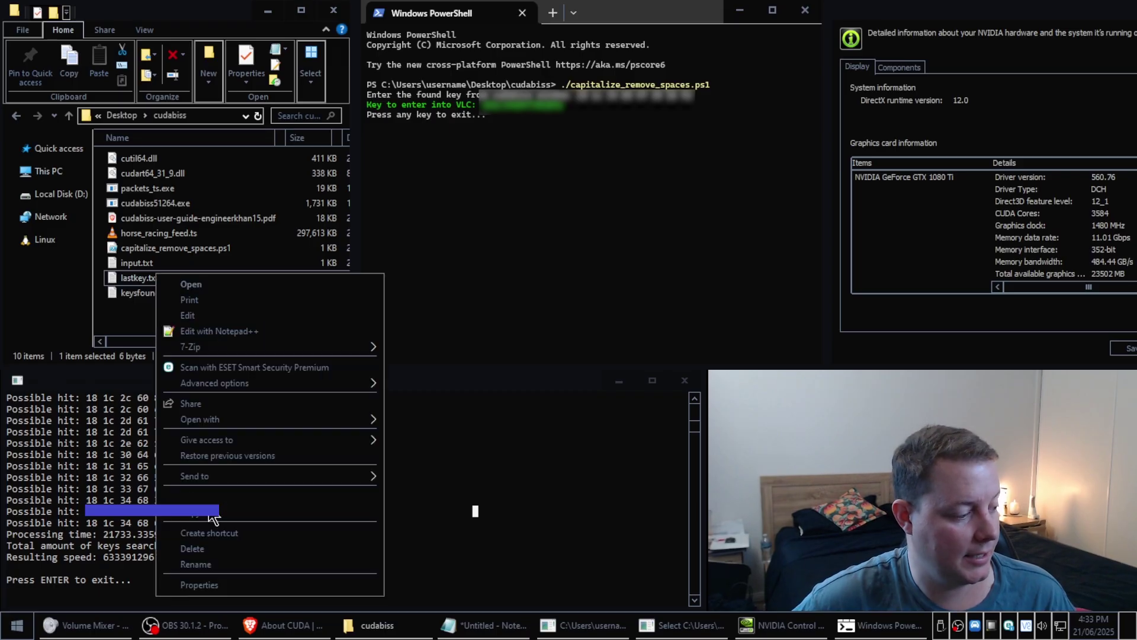
click(193, 548)
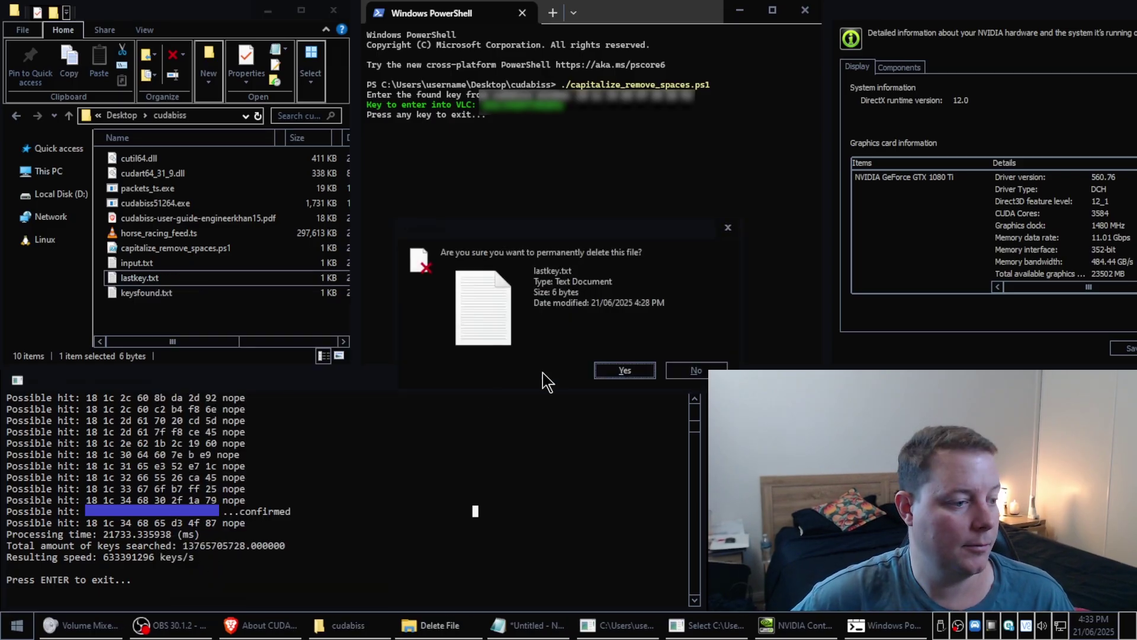
click(637, 374)
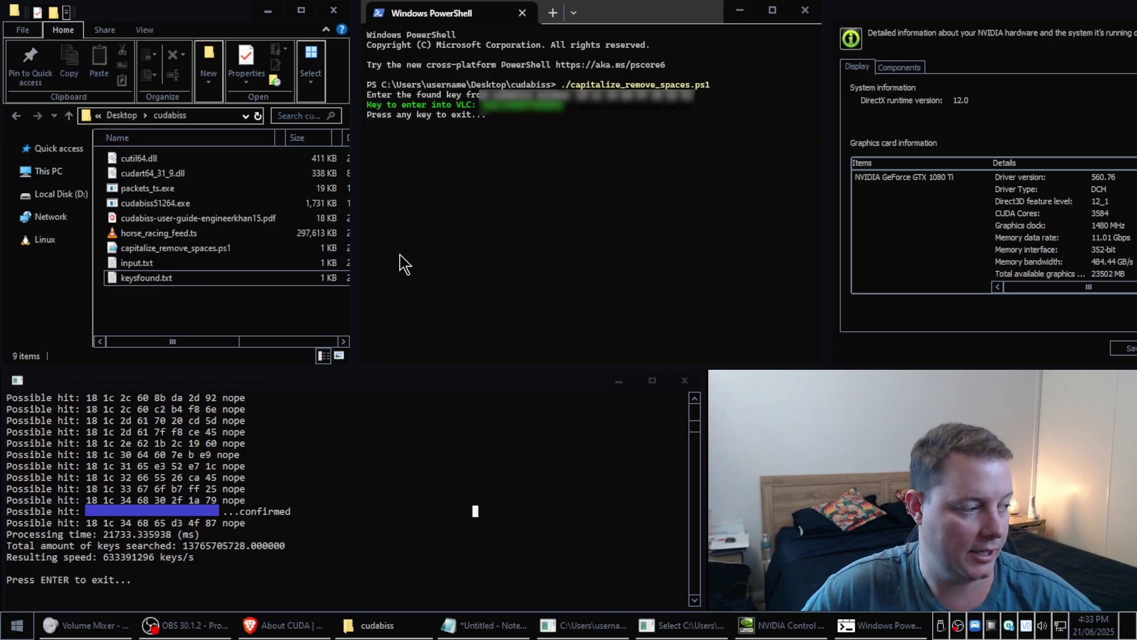
click(405, 374)
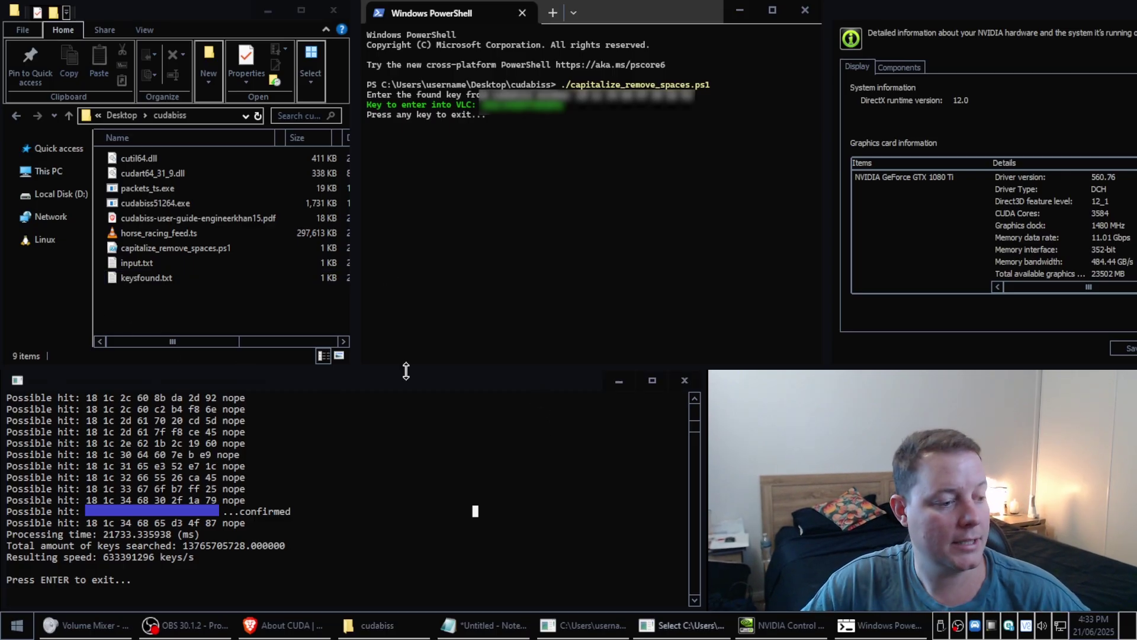
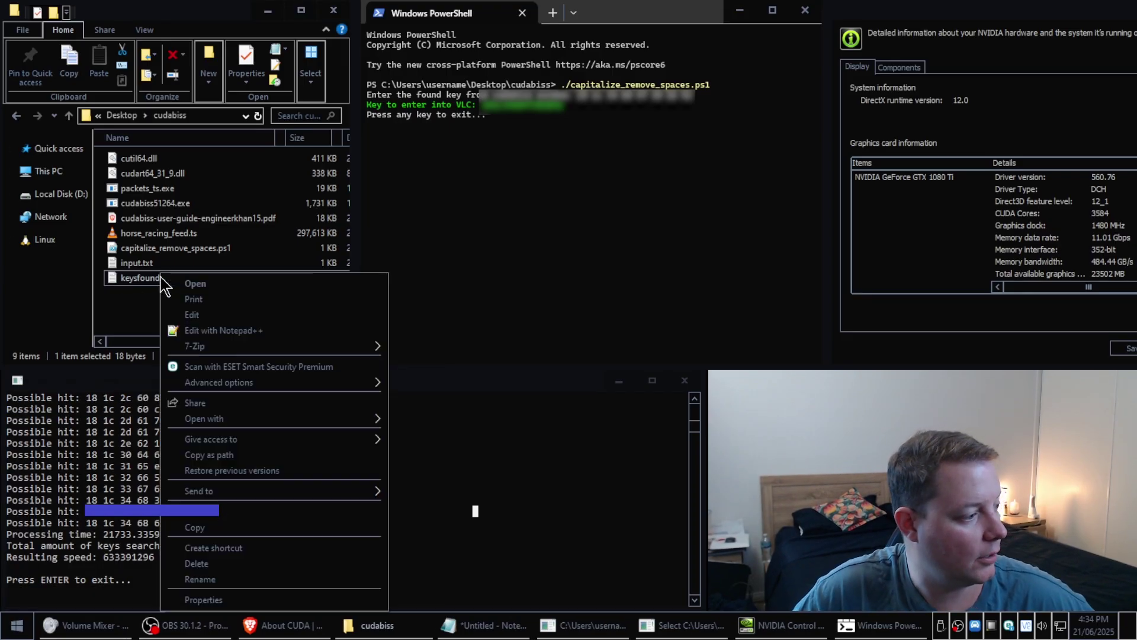
click(214, 564)
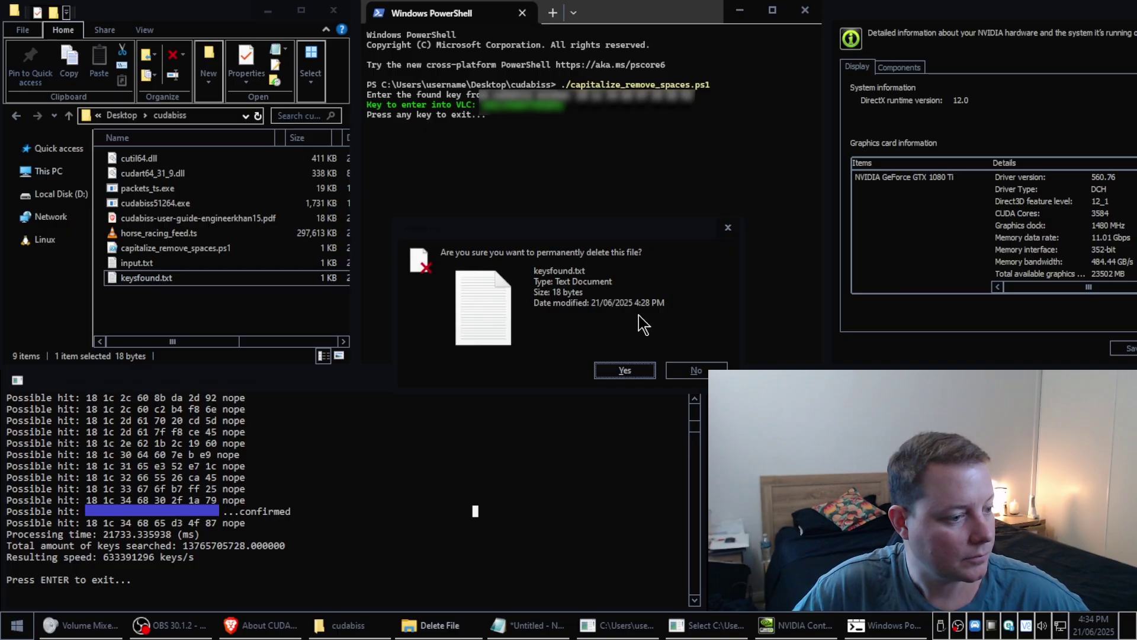
click(632, 374)
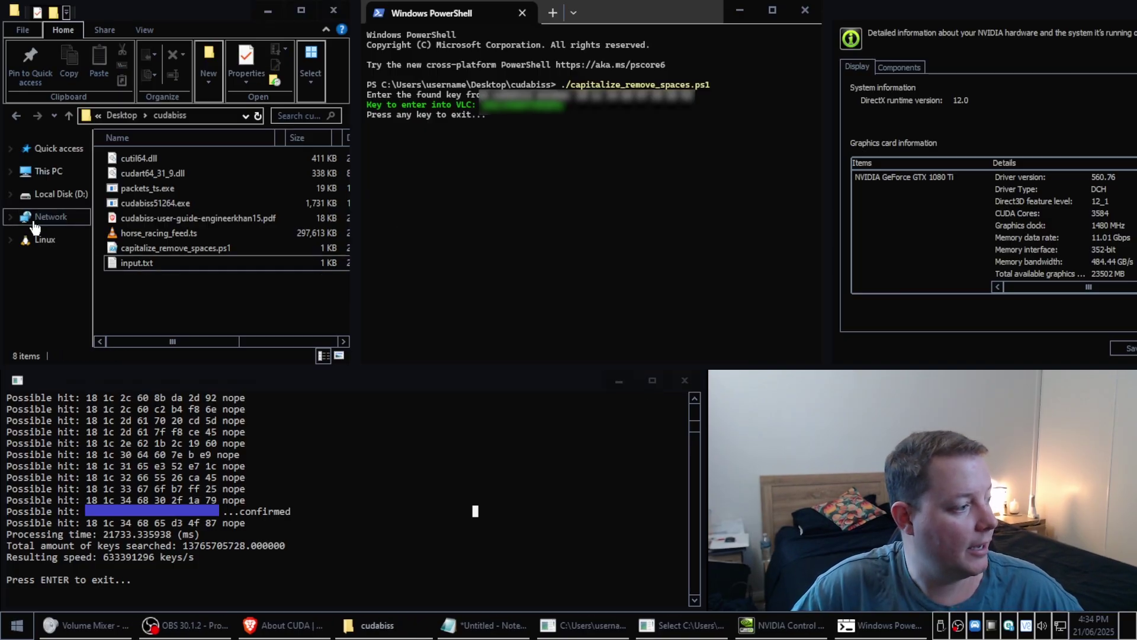
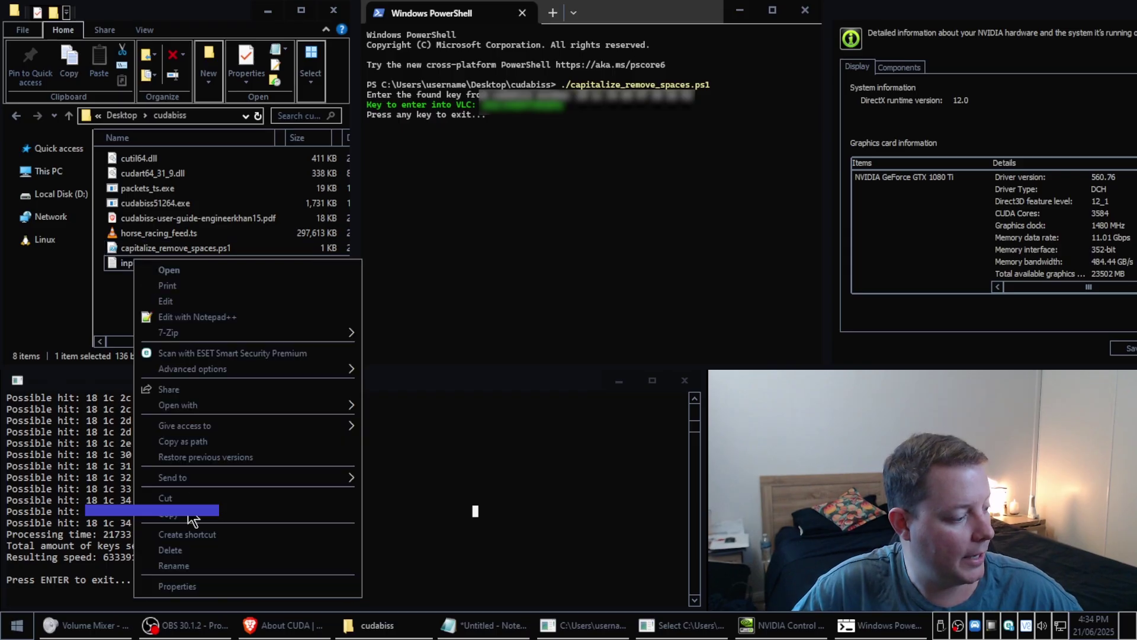
click(202, 551)
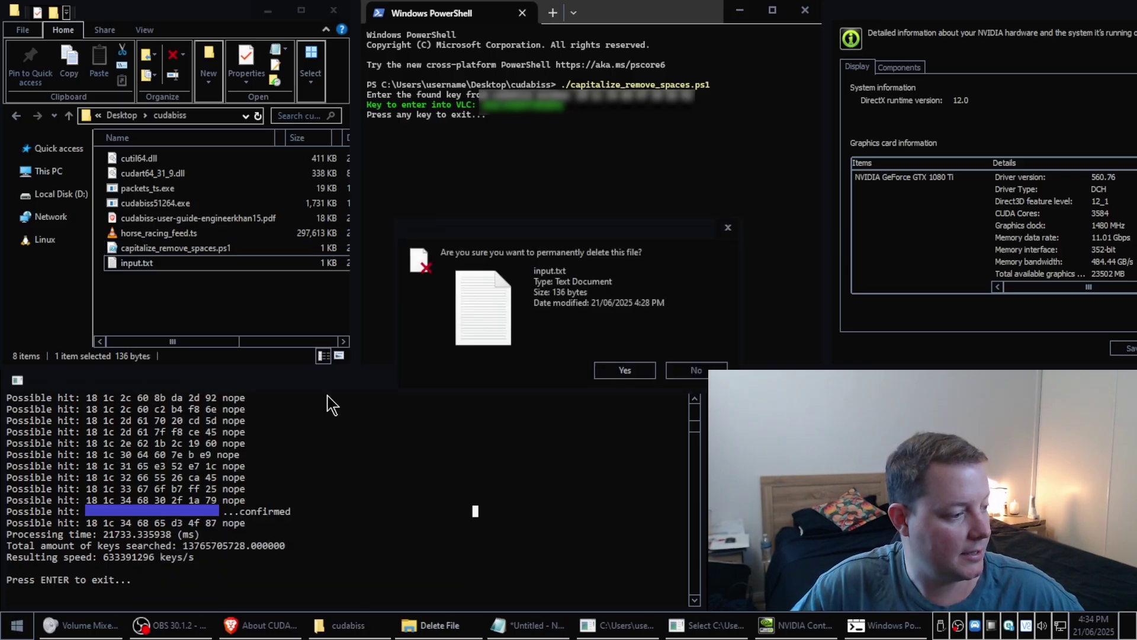
click(629, 376)
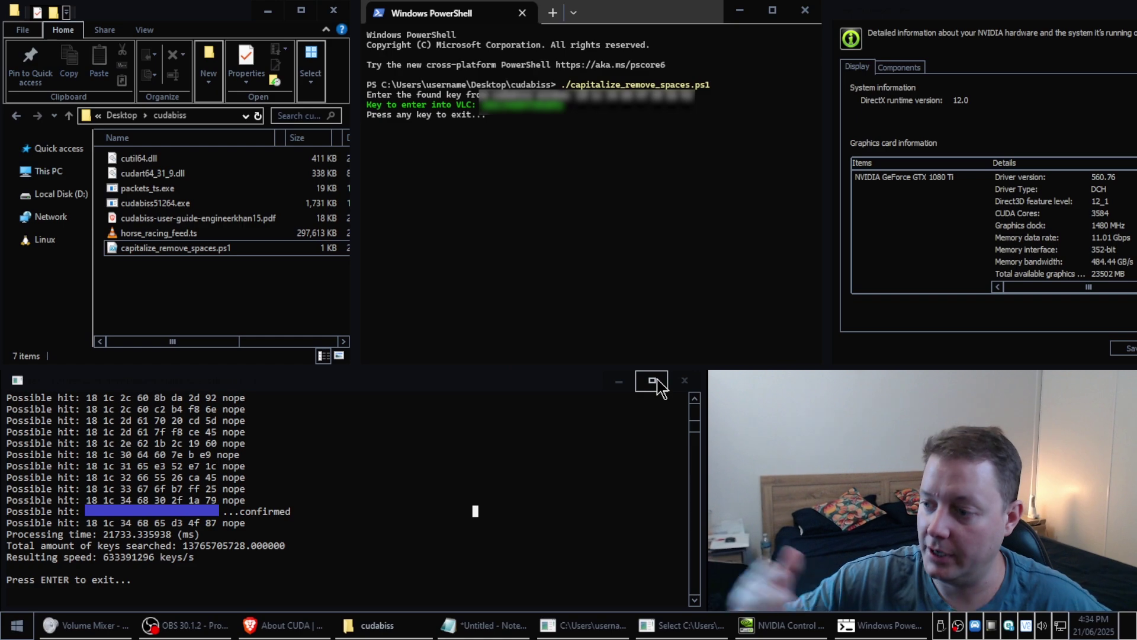
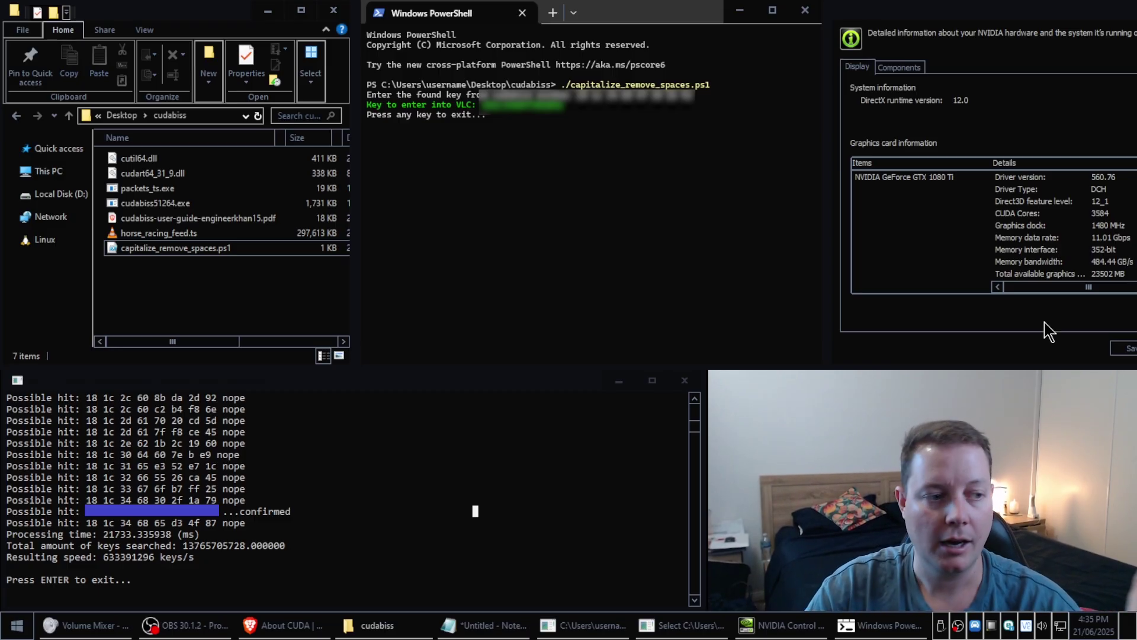
click(132, 237)
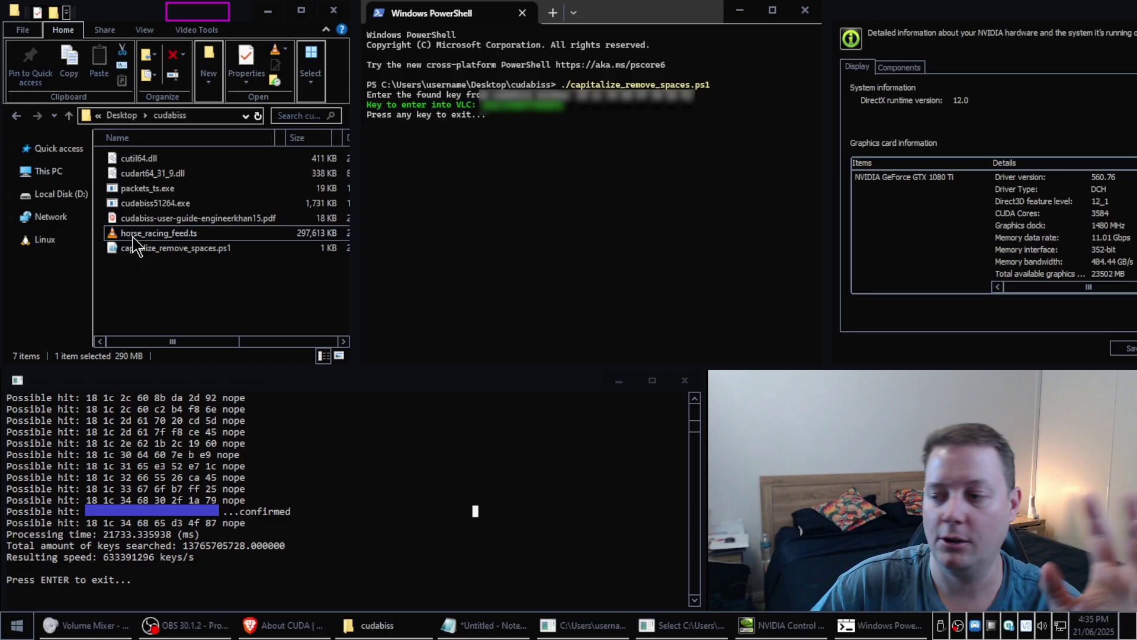